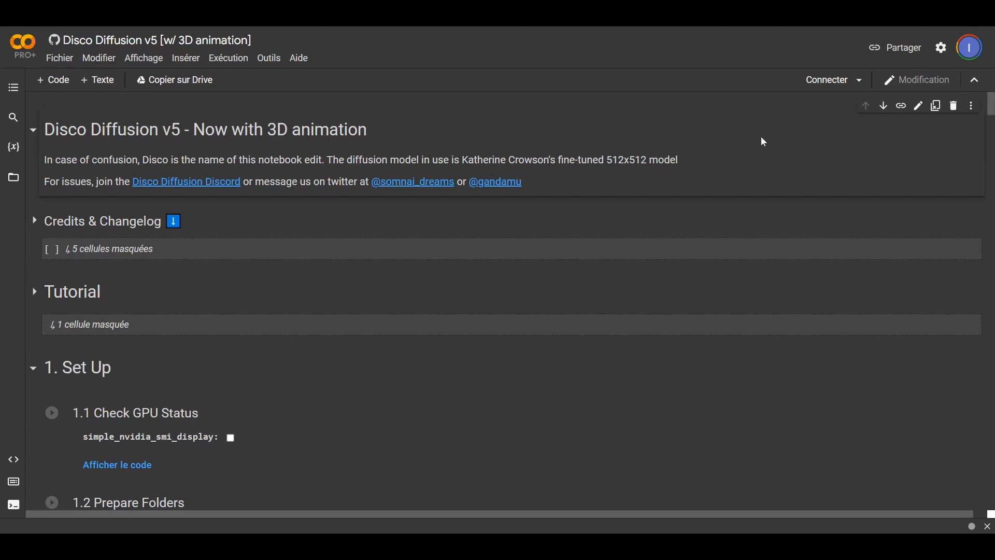
Run the 1.1 Check GPU Status cell despite the non-Google notebook warning and check the assigned GPU model.
scroll(265, 249, down, 1)
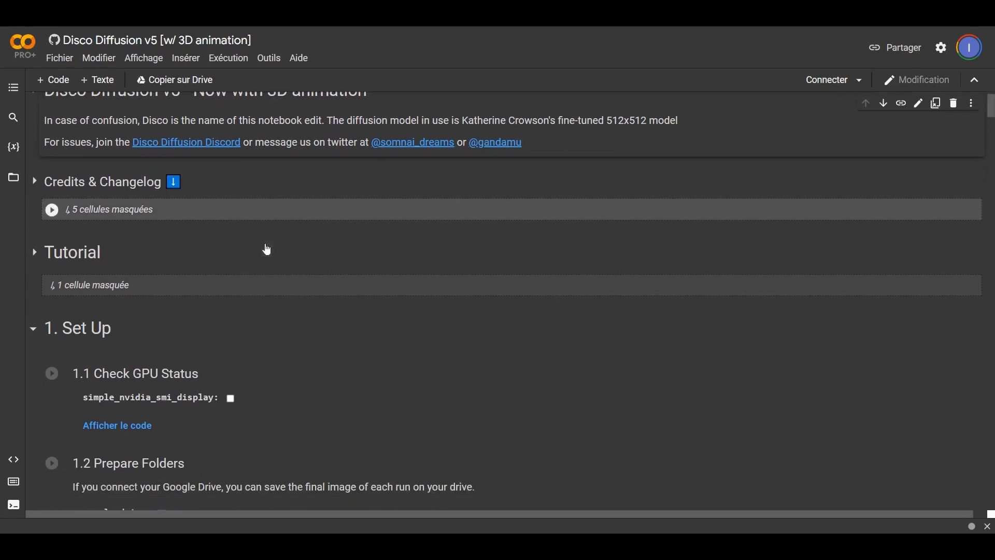
click(50, 364)
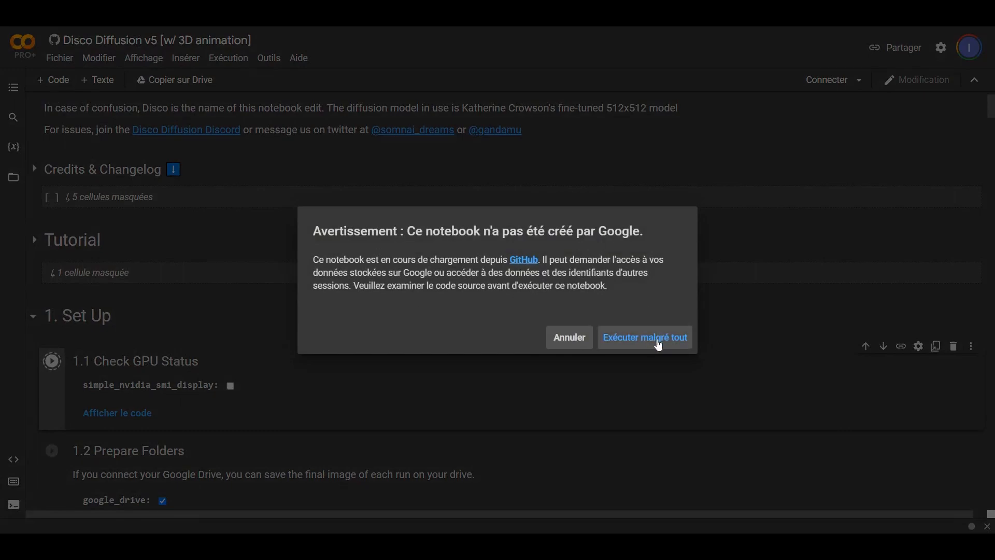
click(659, 345)
scroll(300, 246, down, 3)
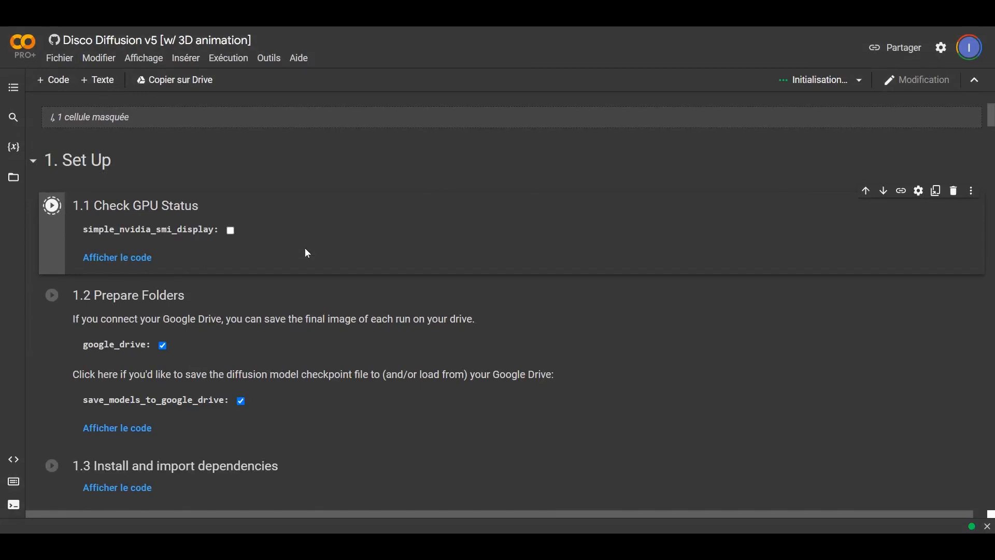
scroll(304, 248, down, 2)
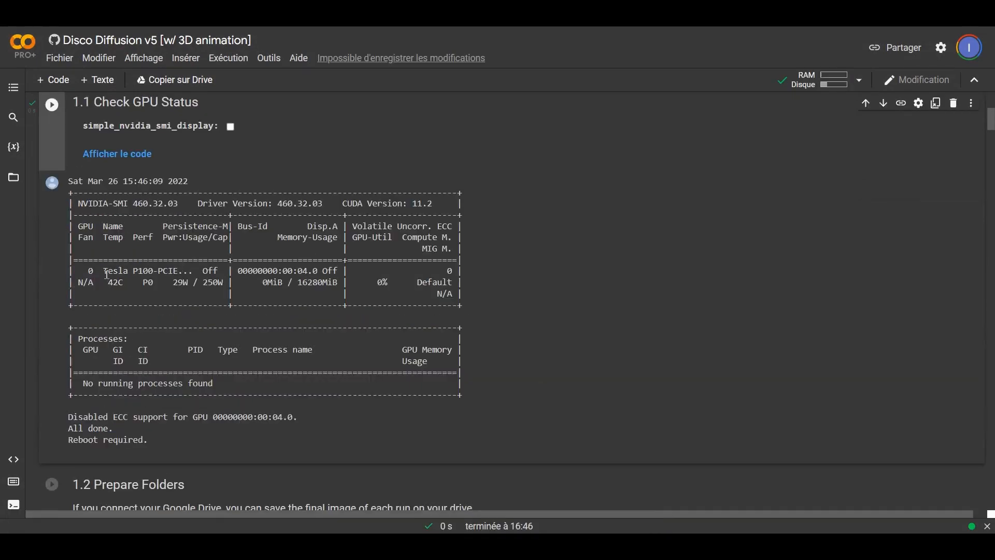
drag(104, 270, 155, 269)
click(528, 207)
Run the 1.2 Prepare Folders cell and authorize the notebook to access Google Drive with the Google account.
click(52, 277)
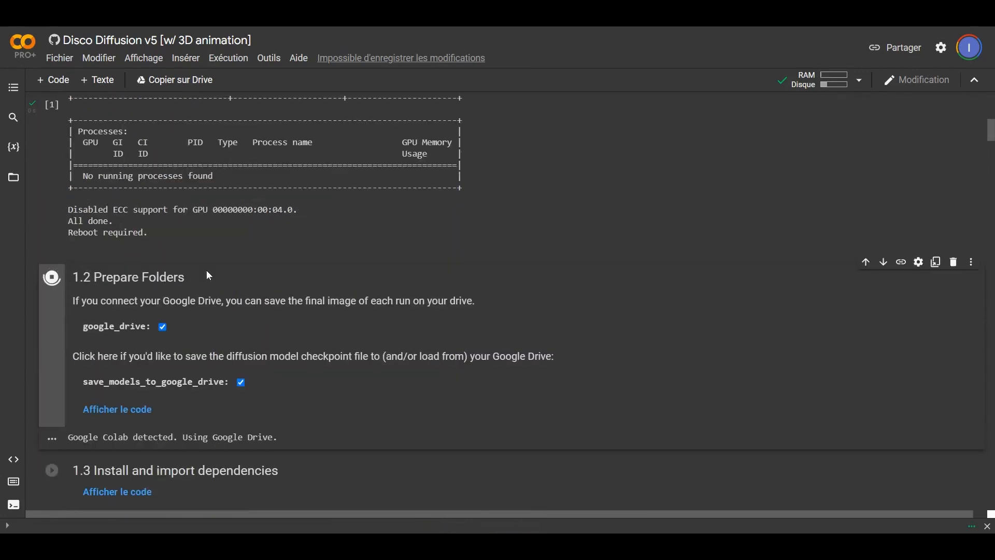
scroll(210, 268, down, 2)
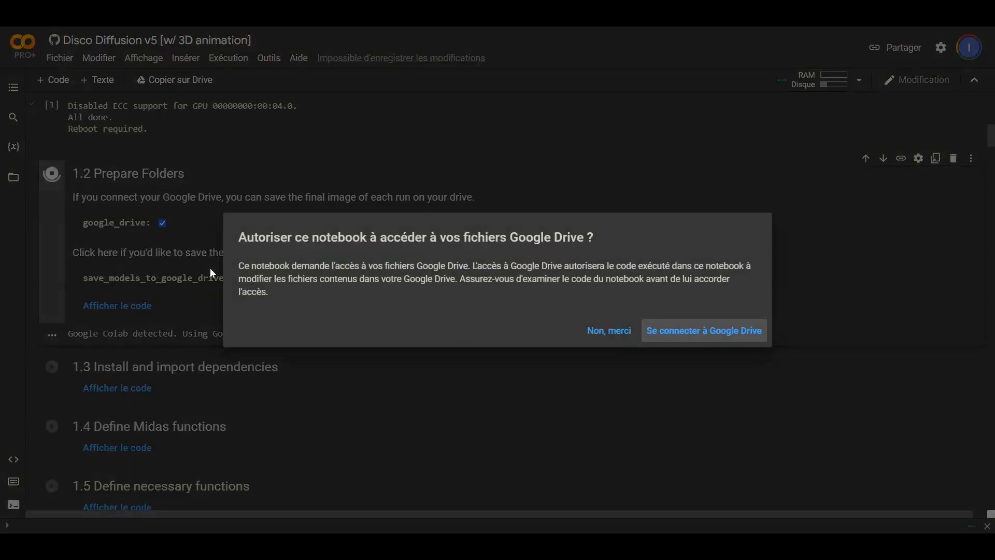
click(721, 334)
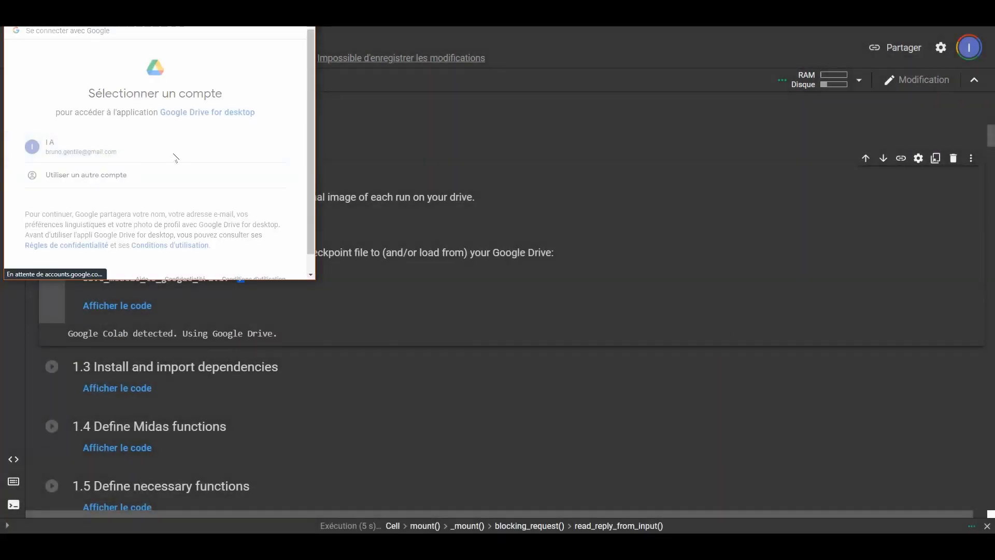
scroll(175, 157, down, 7)
click(250, 214)
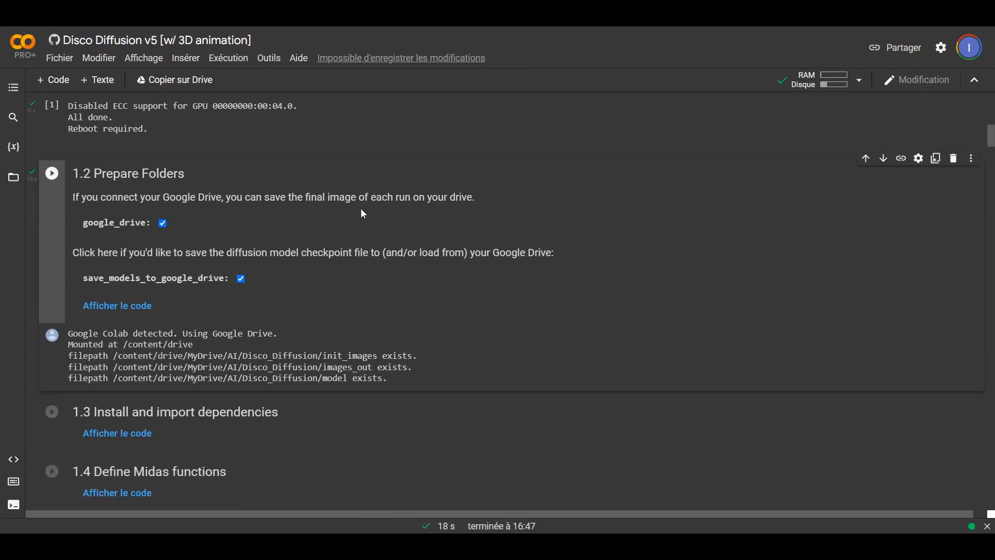
Queue the setup cells 1.3 through 1.7, from installing dependencies to SuperRes Define, for execution.
scroll(361, 208, down, 3)
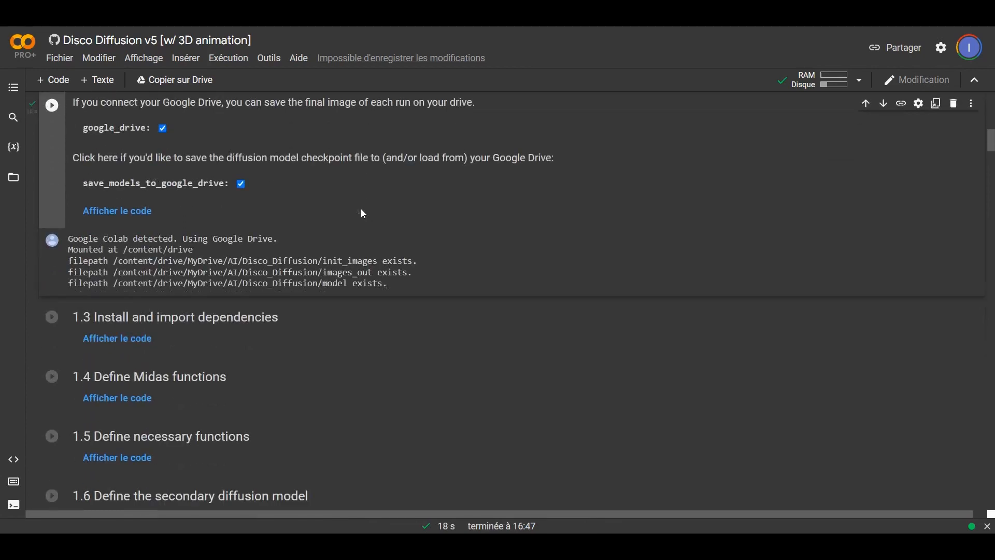
click(51, 256)
scroll(113, 312, down, 2)
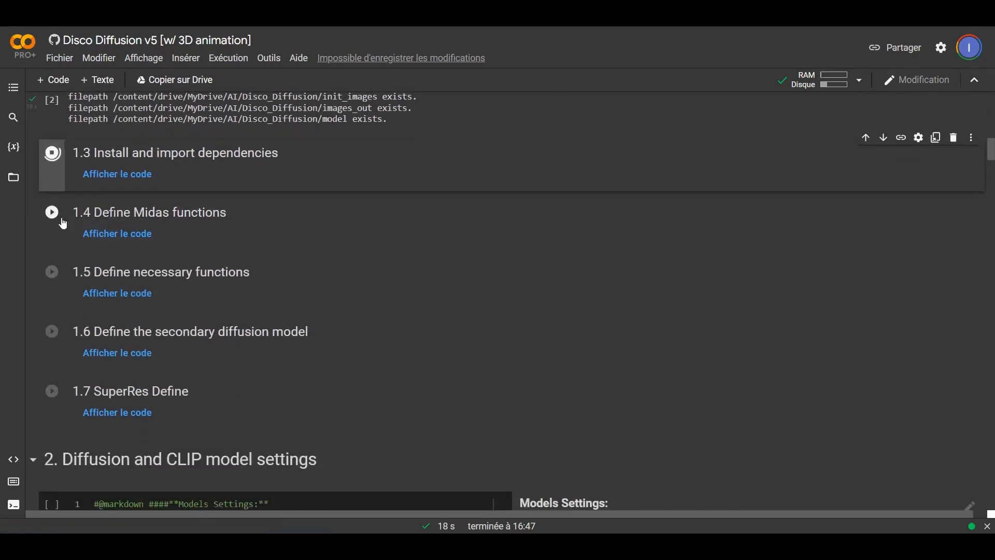
click(51, 212)
click(52, 272)
click(52, 332)
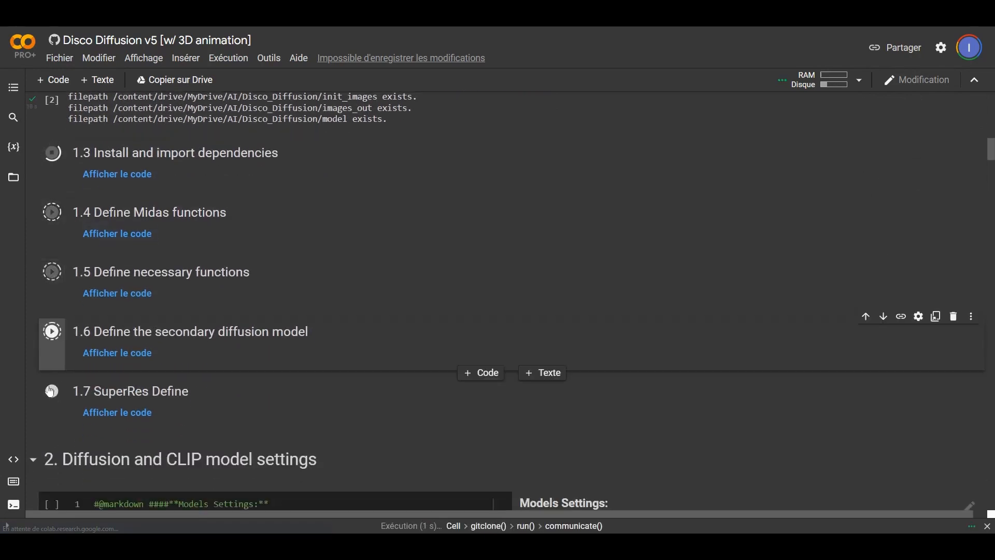
click(52, 393)
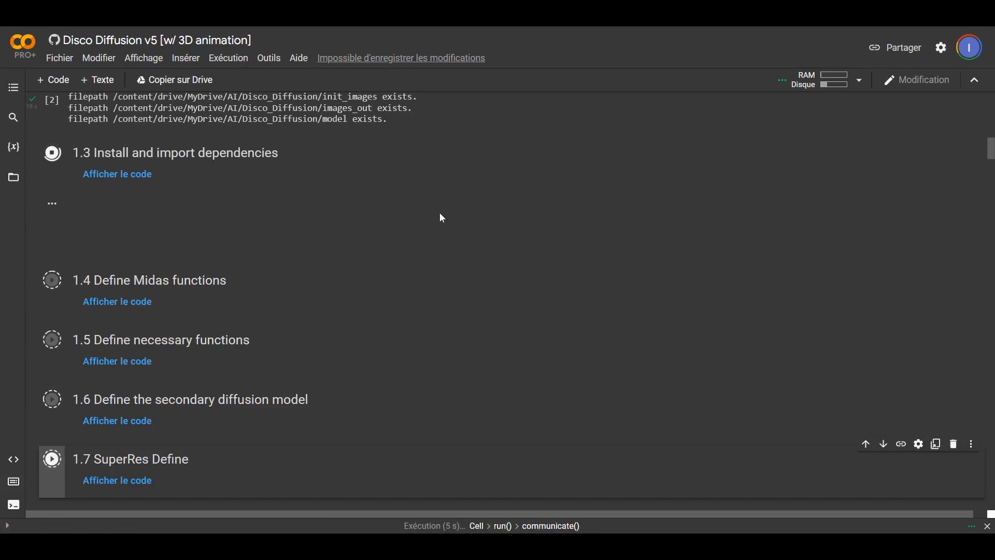
Hide the code of the Models Settings cell in section 2 and review its form options.
scroll(446, 227, down, 6)
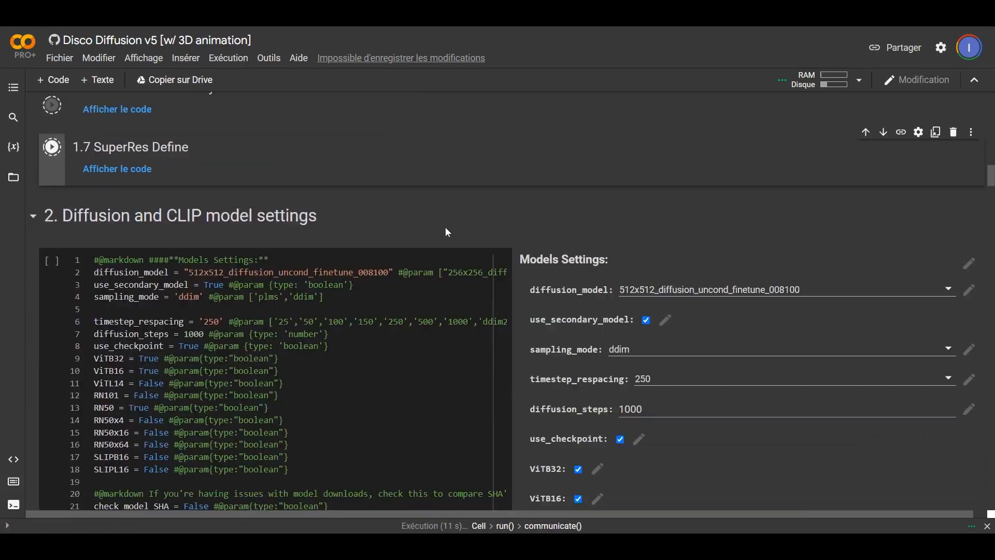
scroll(445, 227, up, 6)
scroll(331, 281, down, 4)
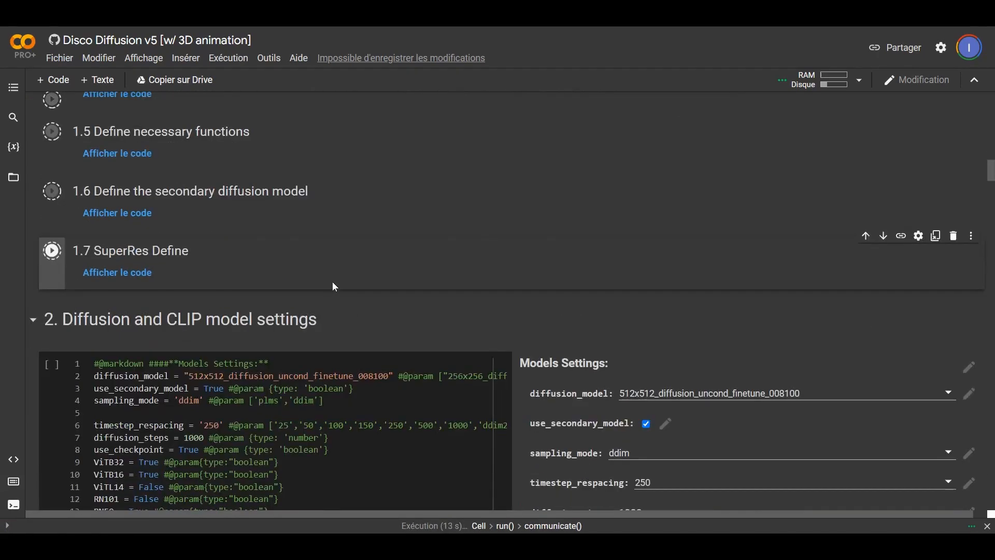
scroll(333, 284, down, 3)
scroll(335, 259, up, 5)
scroll(337, 241, down, 2)
scroll(337, 236, down, 3)
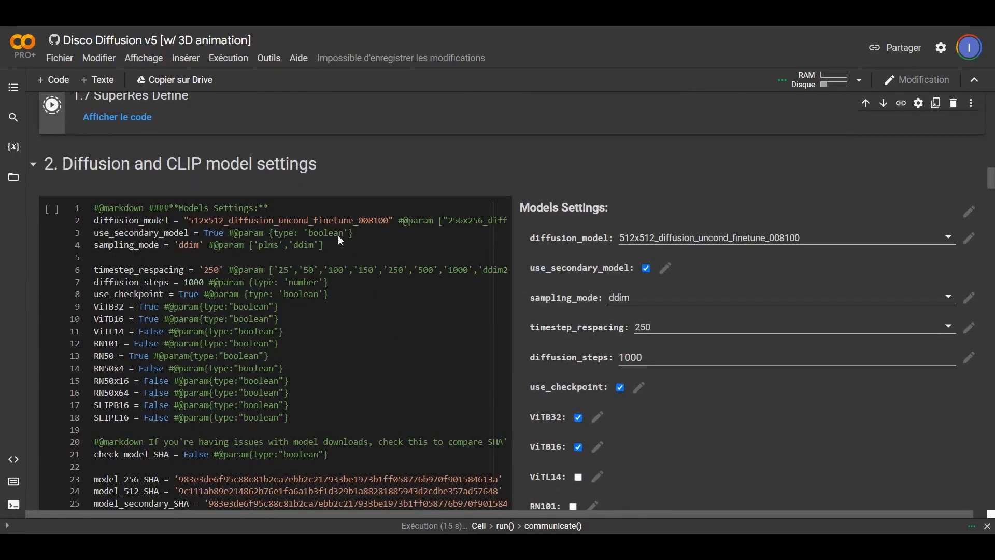
scroll(518, 185, down, 2)
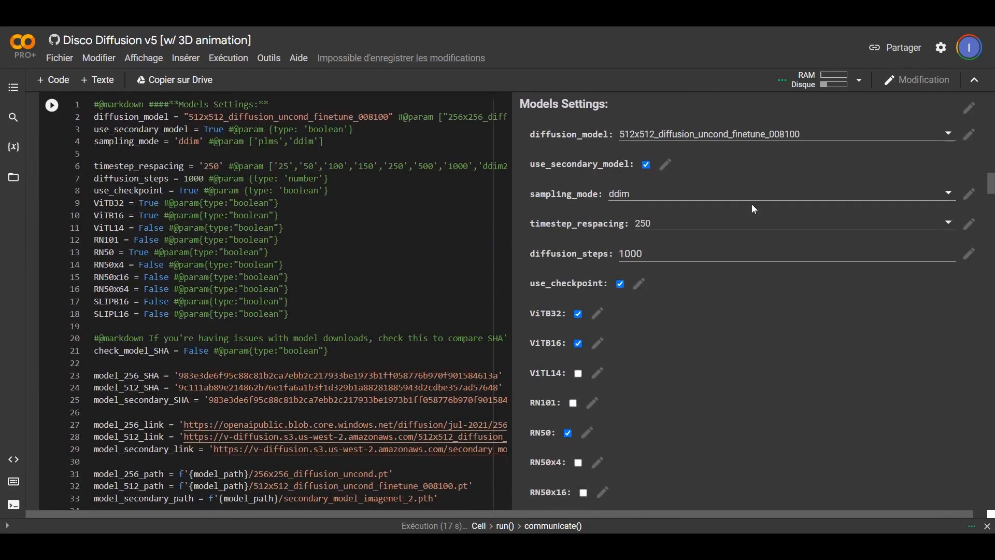
scroll(709, 223, up, 3)
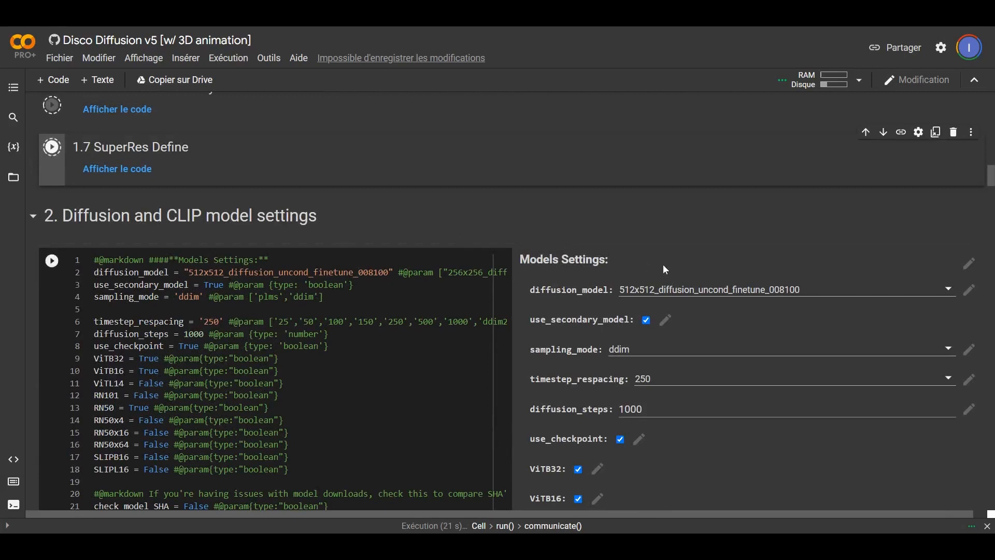
double_click(692, 266)
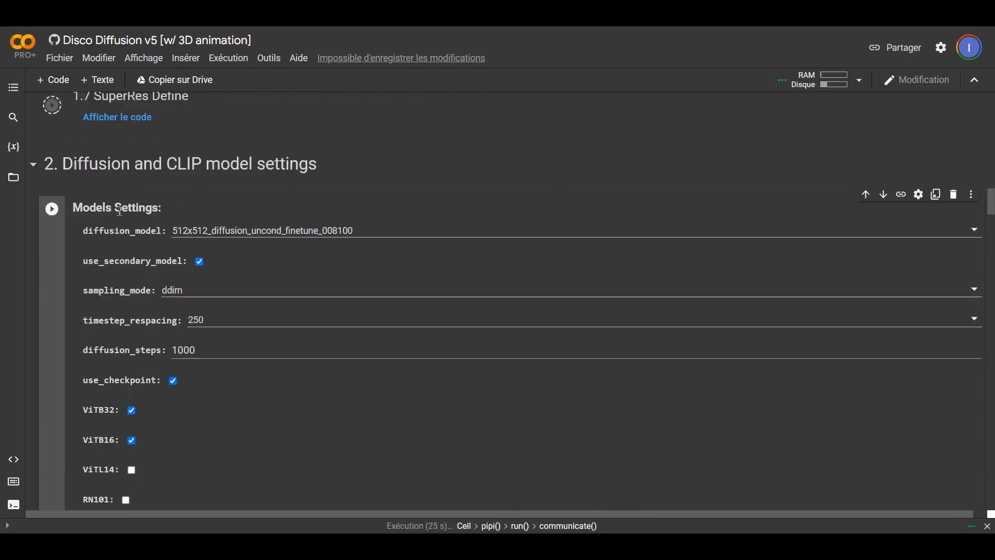
scroll(241, 109, down, 2)
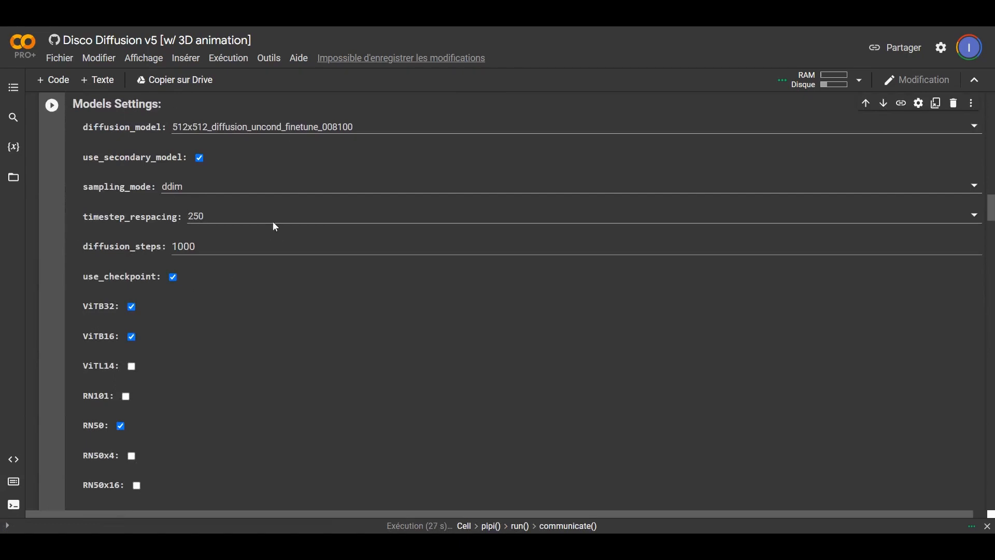
scroll(273, 224, down, 3)
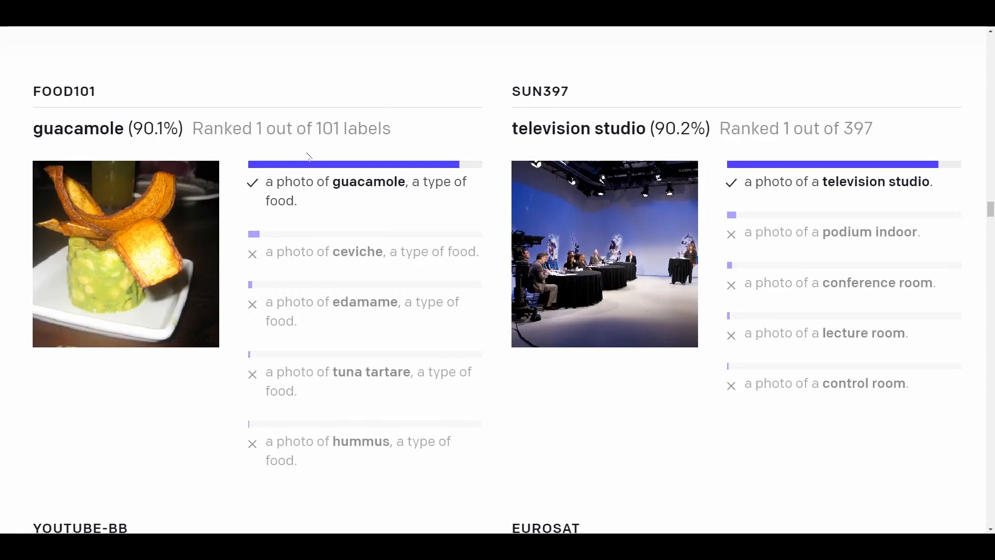
Examine the guacamole image-label predictions and the average linear probe score chart on the model research page.
double_click(140, 125)
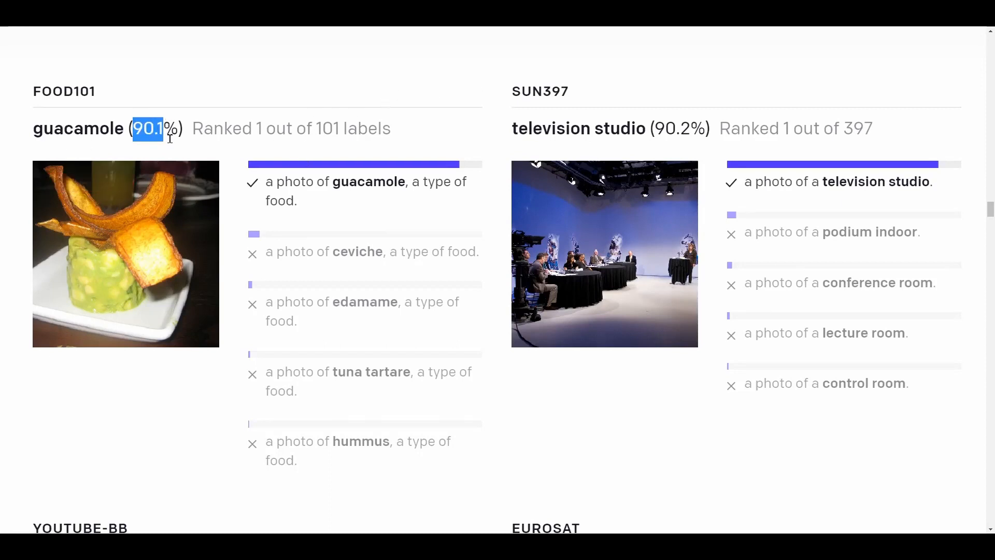
mouse_move(150, 248)
triple_click(324, 208)
scroll(411, 230, down, 2)
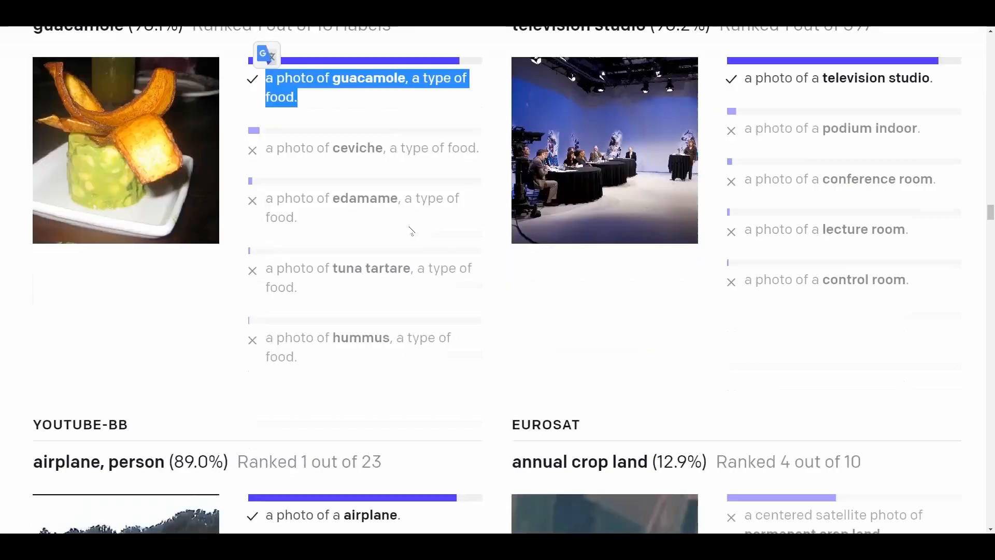
scroll(411, 230, up, 2)
scroll(410, 230, down, 3)
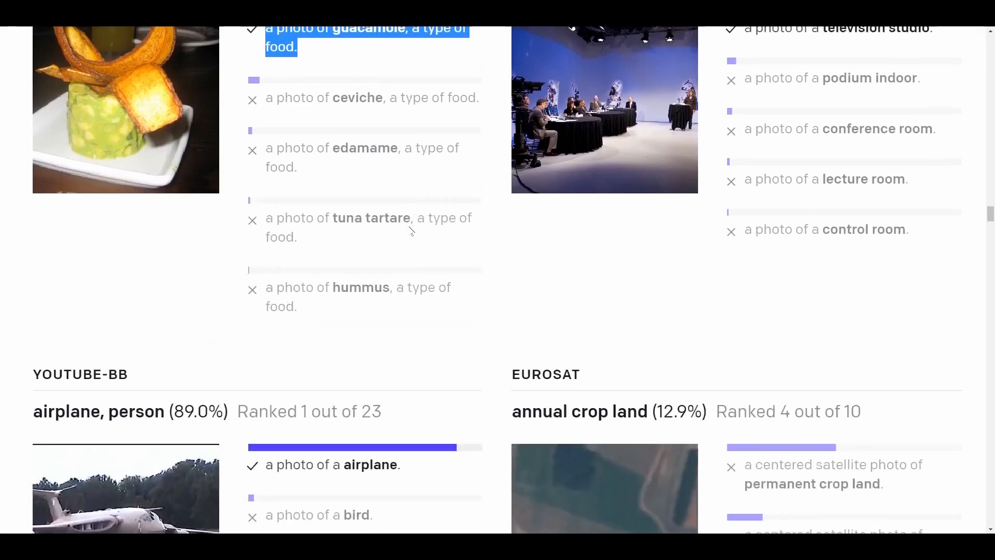
scroll(411, 230, up, 2)
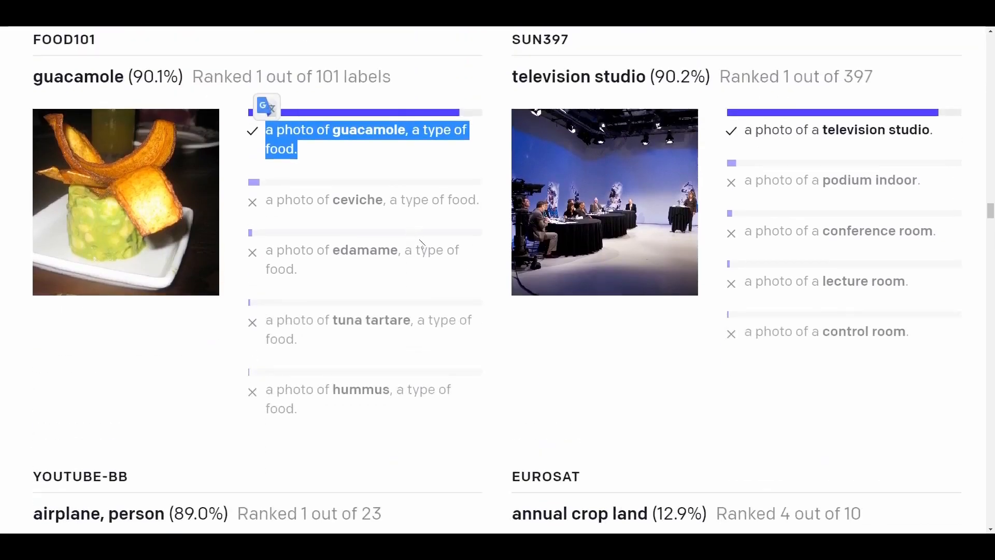
click(511, 331)
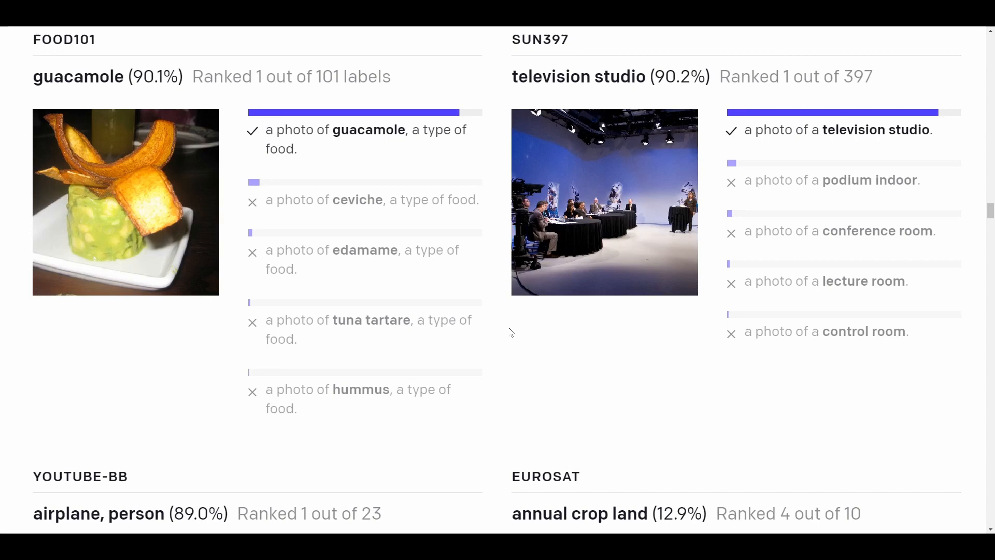
scroll(512, 332, down, 5)
scroll(512, 332, up, 5)
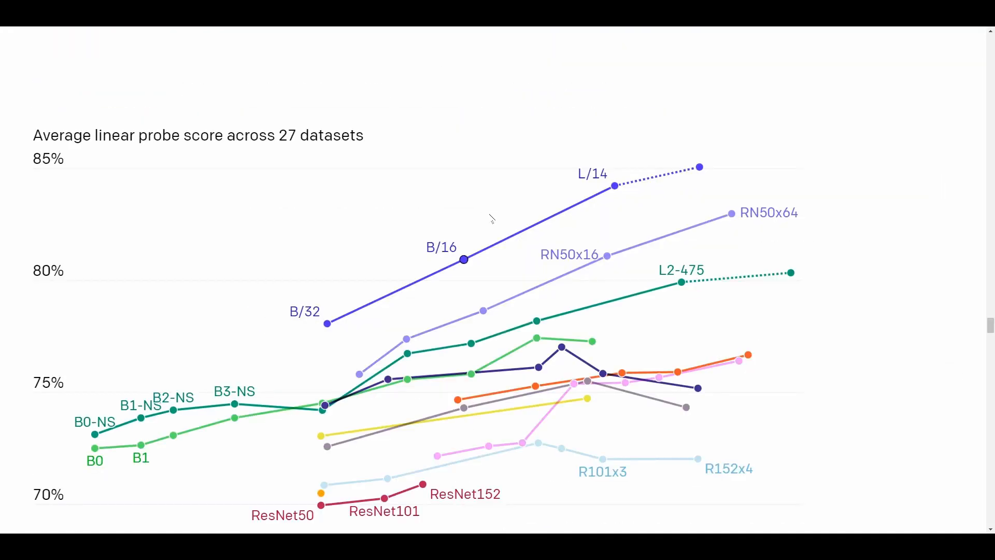
scroll(492, 219, down, 1)
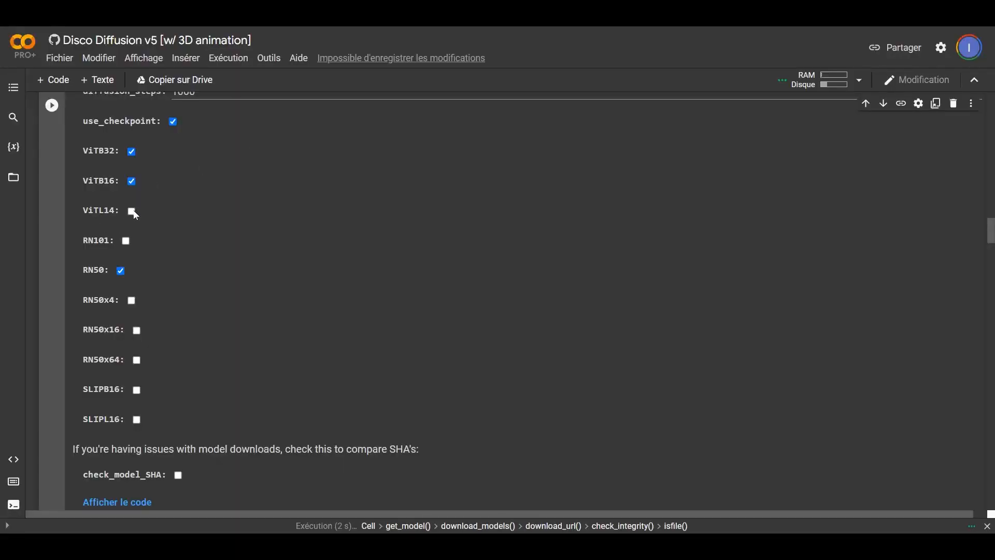
Try enabling ViTL14 in place of ViTB16 in the notebook's Models Settings.
drag(83, 300, 117, 300)
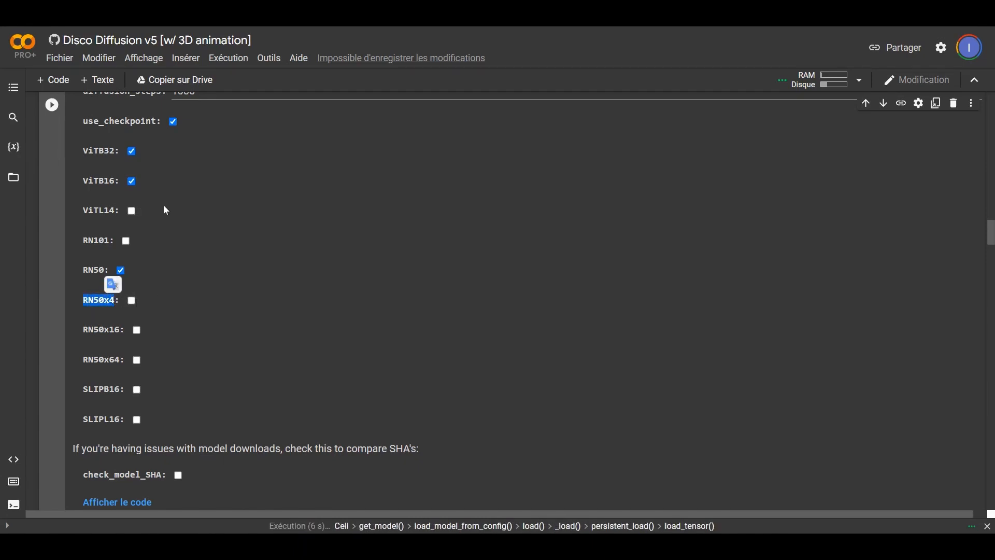
click(52, 205)
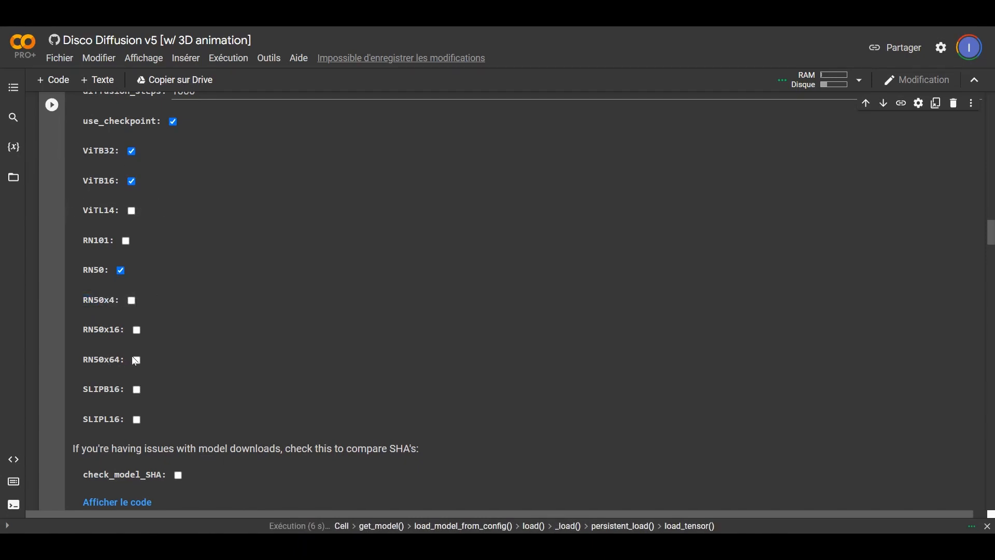
scroll(151, 311, up, 2)
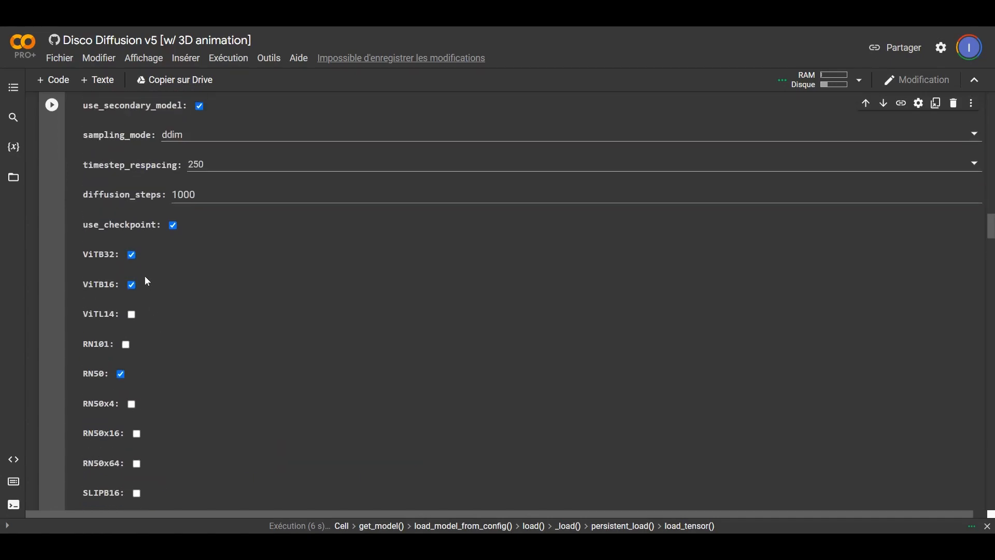
scroll(145, 276, up, 1)
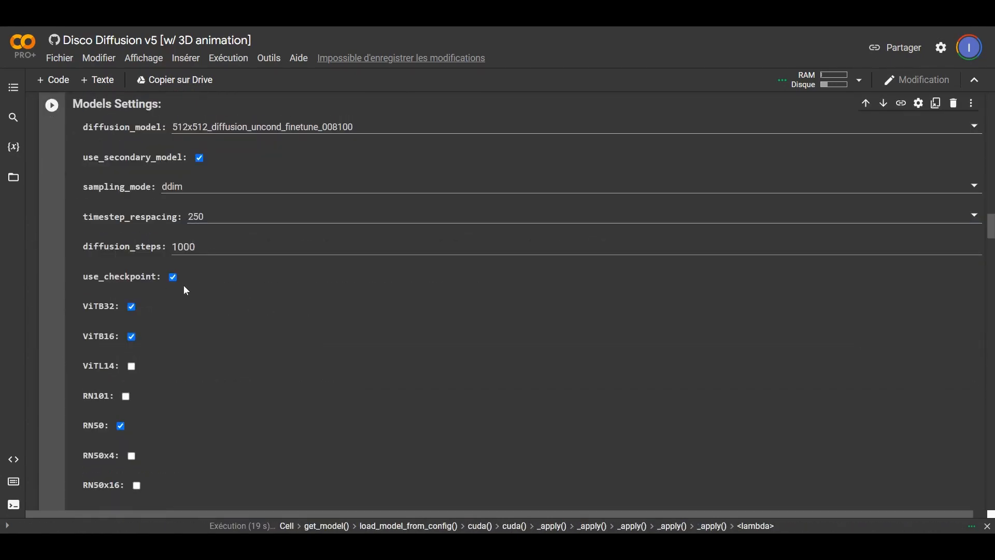
click(132, 366)
scroll(166, 311, down, 2)
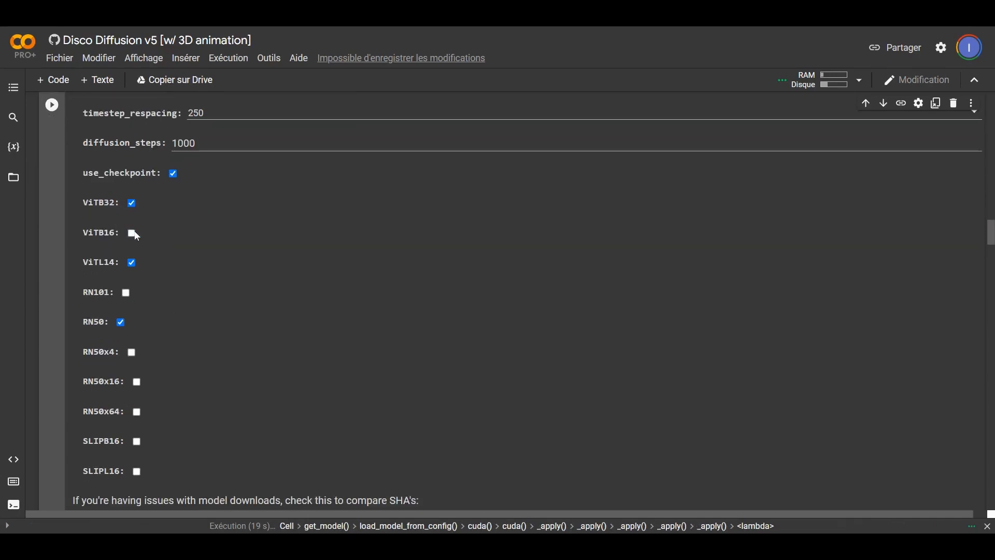
click(132, 262)
Run the Models Settings cell and follow the model downloads in its output.
click(51, 106)
scroll(120, 240, down, 7)
scroll(119, 240, up, 3)
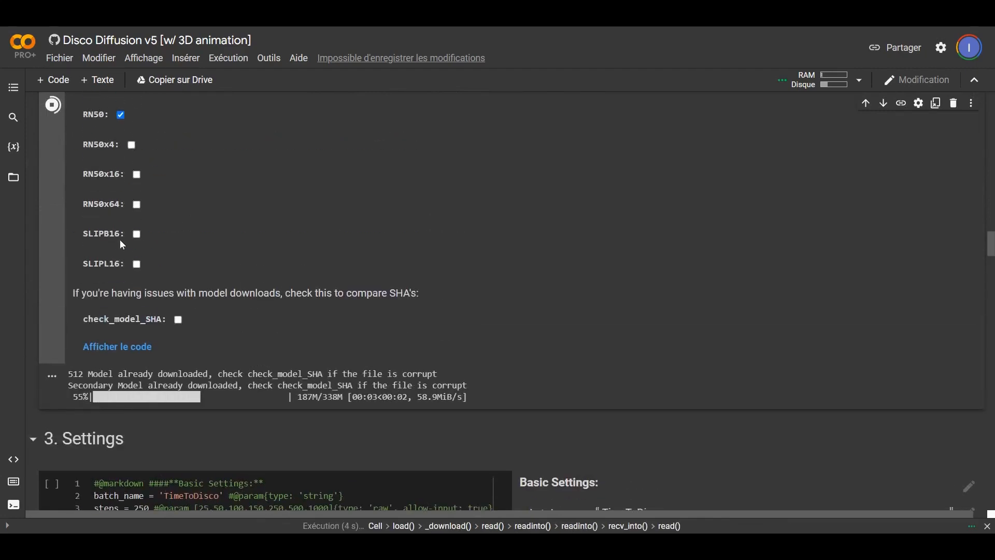
scroll(465, 202, down, 7)
scroll(263, 194, up, 4)
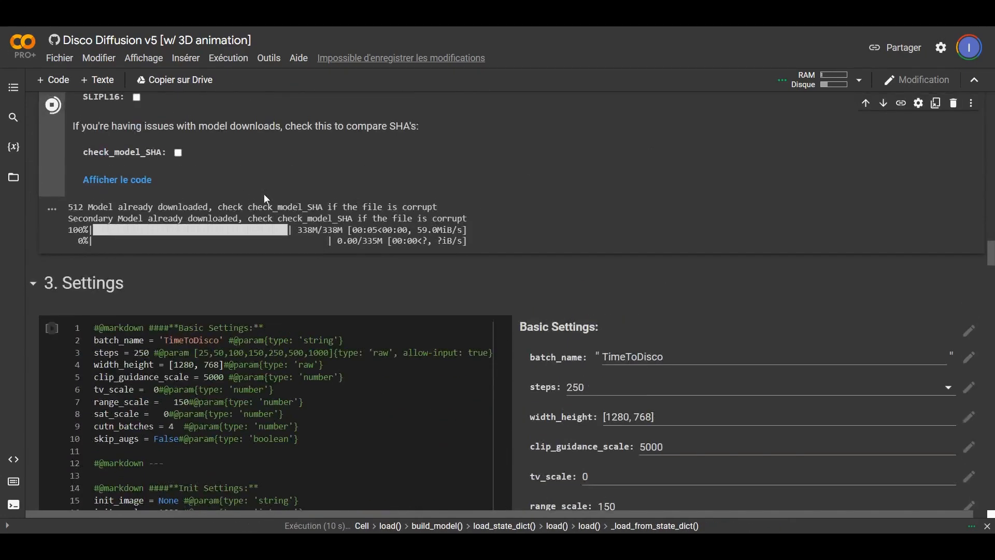
Set batch_name to Test and steps to 120 in the Basic Settings of section 3.
scroll(683, 252, down, 2)
double_click(682, 252)
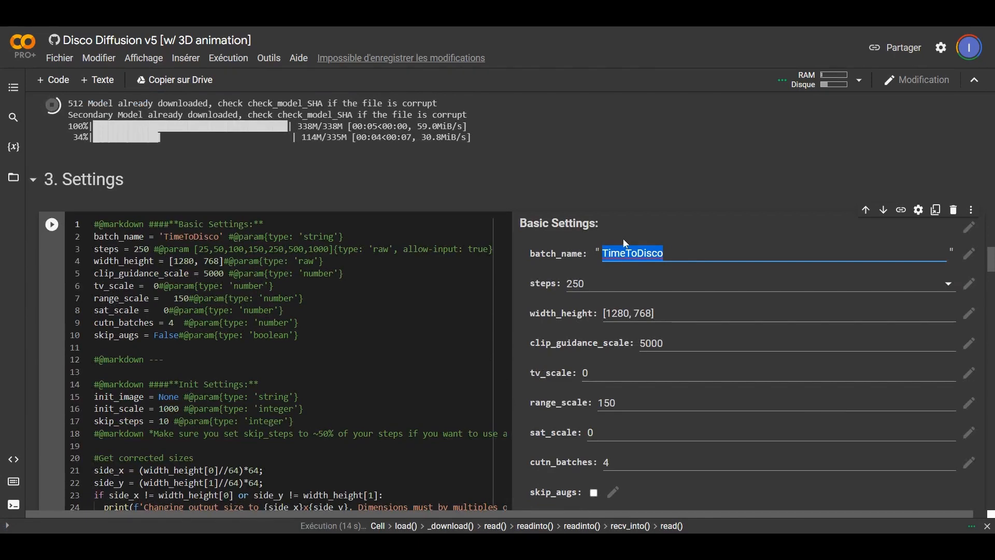
text(Test)
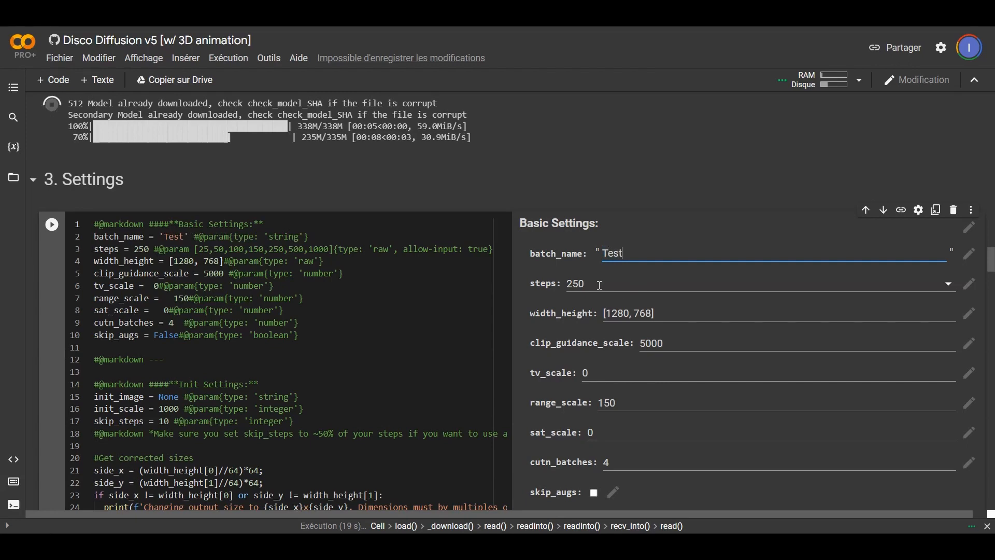
key(Tab)
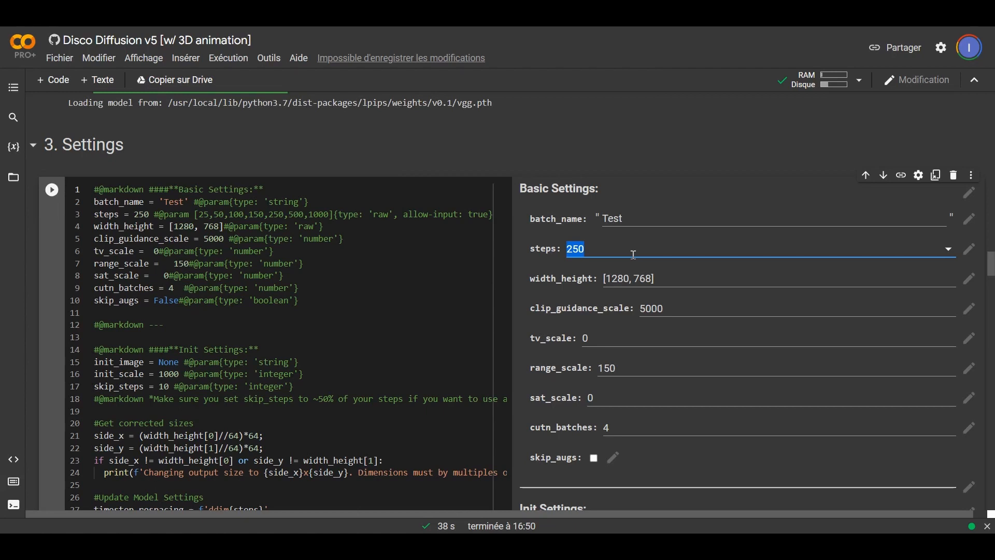
text(1)
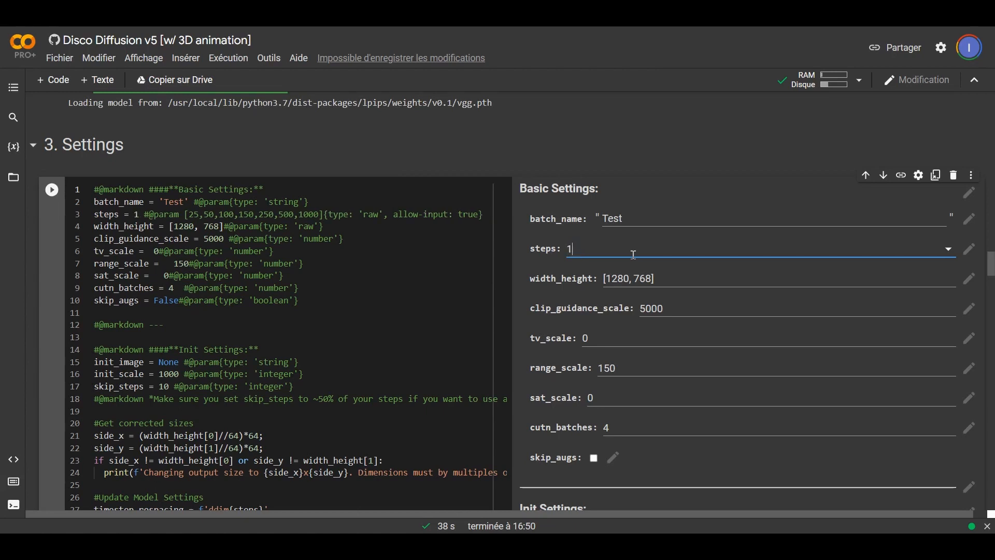
text(20)
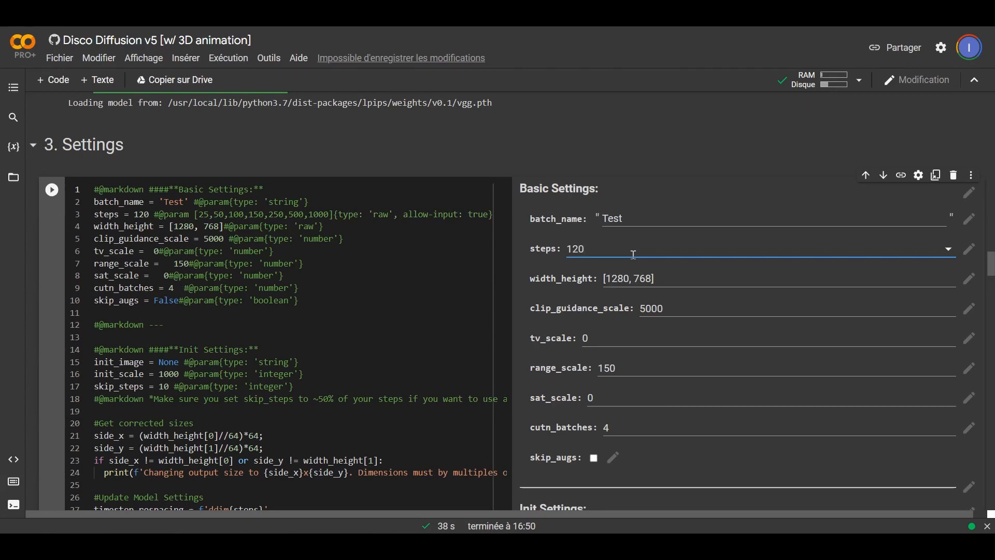
scroll(635, 253, down, 2)
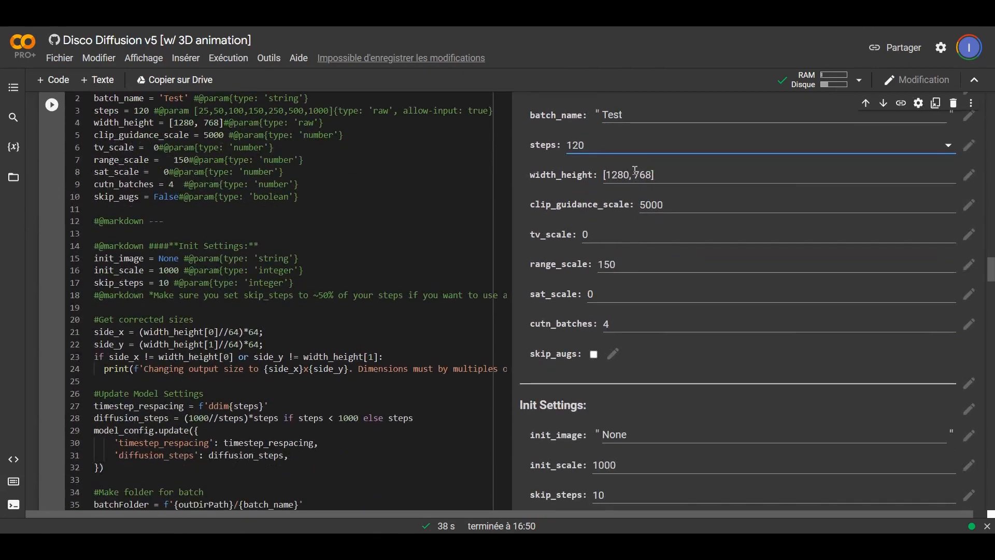
scroll(635, 170, up, 2)
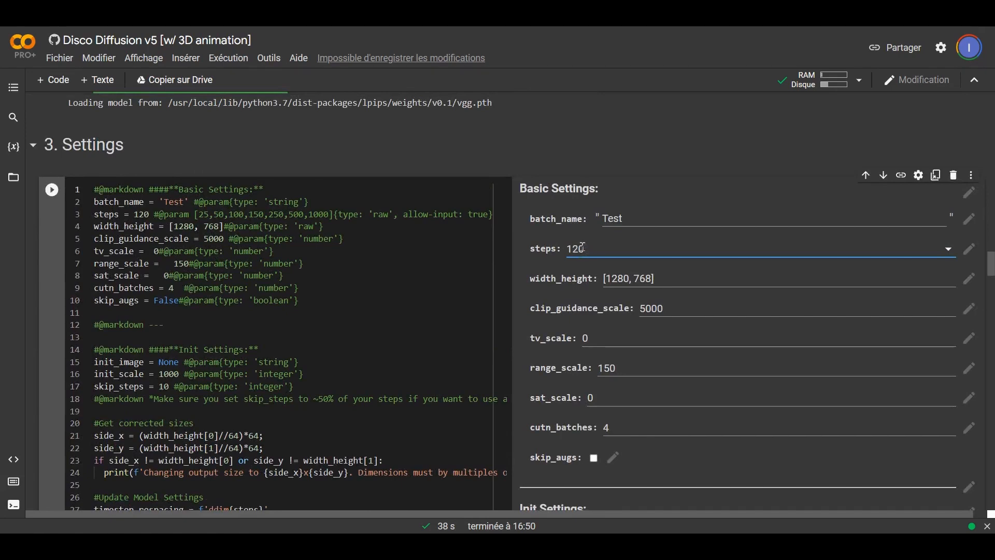
Hide the code of the Basic Settings cell and set width_height to [512, 512].
double_click(638, 188)
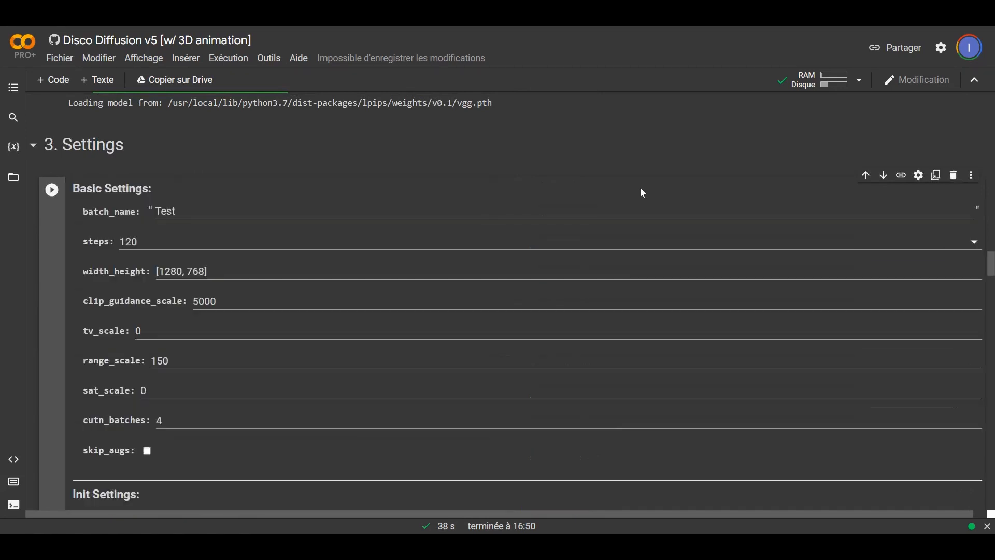
click(253, 265)
double_click(174, 271)
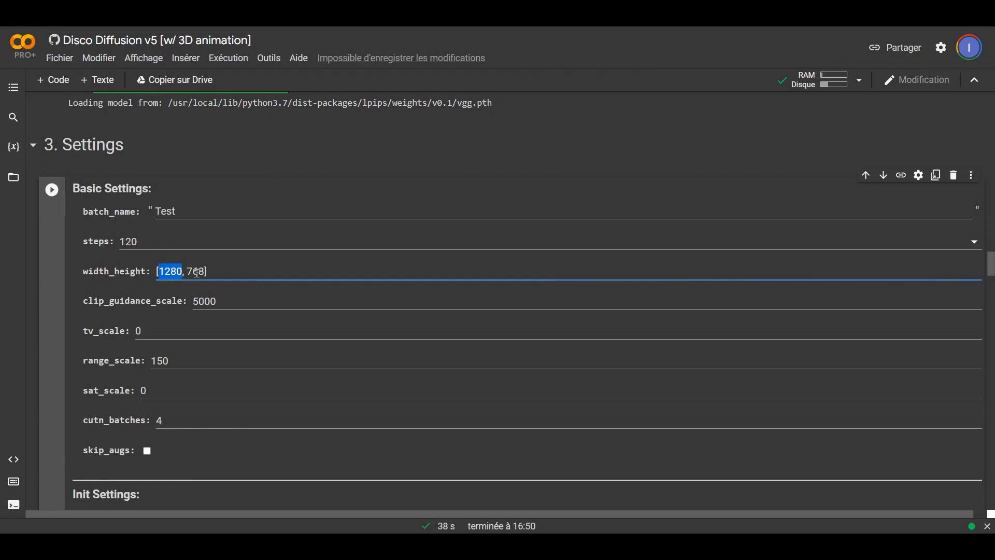
text(512)
double_click(197, 272)
text(512)
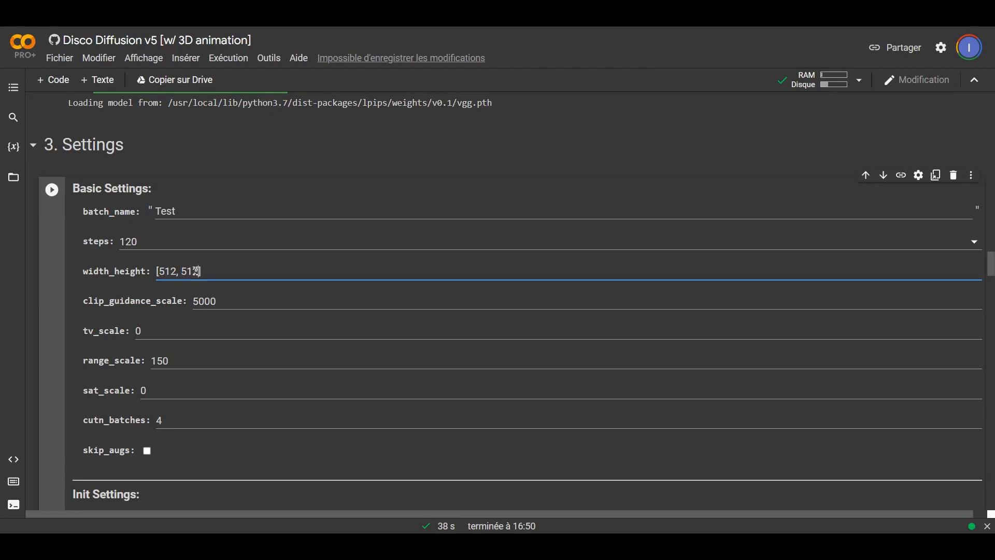
Try a cutn_batches value of 2 in the Basic Settings, then restore it to 4.
scroll(228, 272, down, 1)
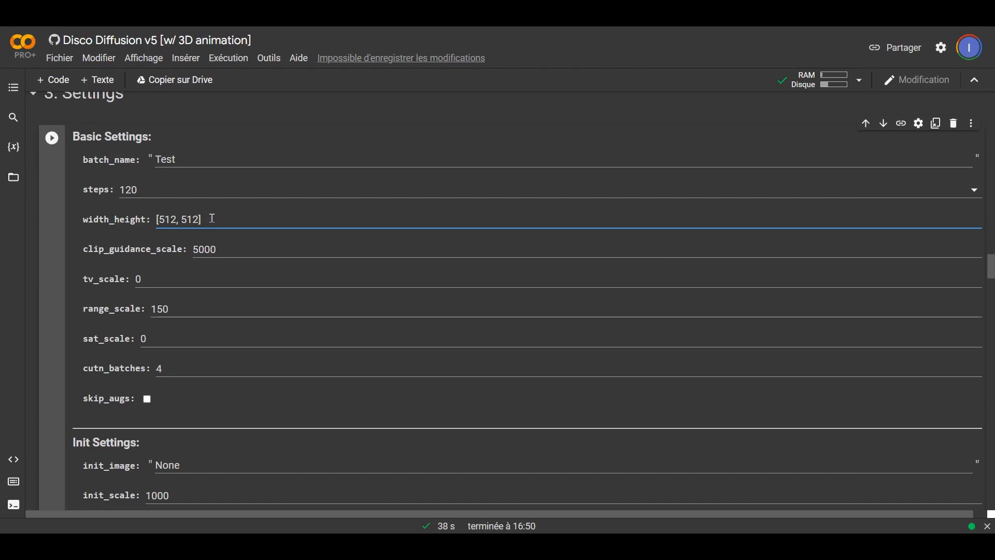
scroll(213, 218, down, 2)
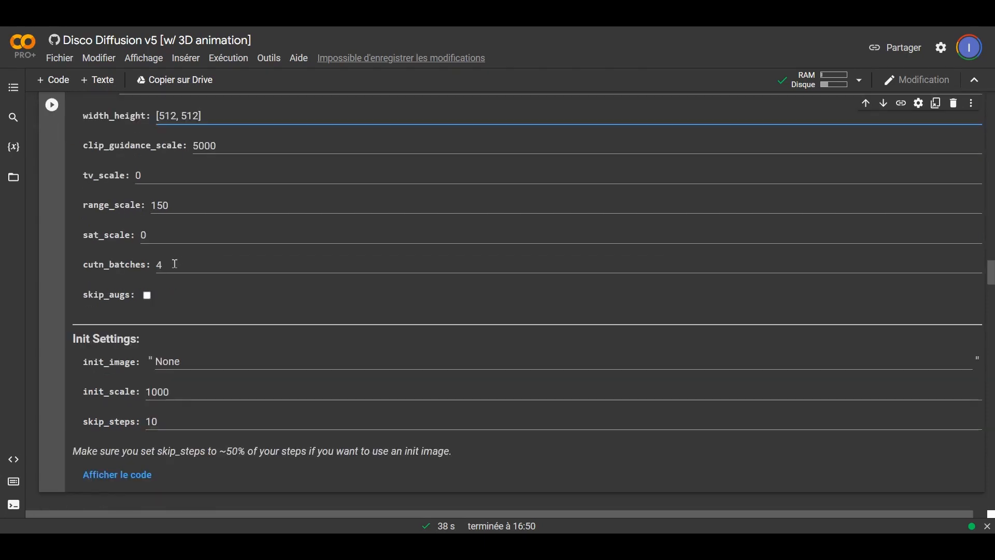
double_click(157, 265)
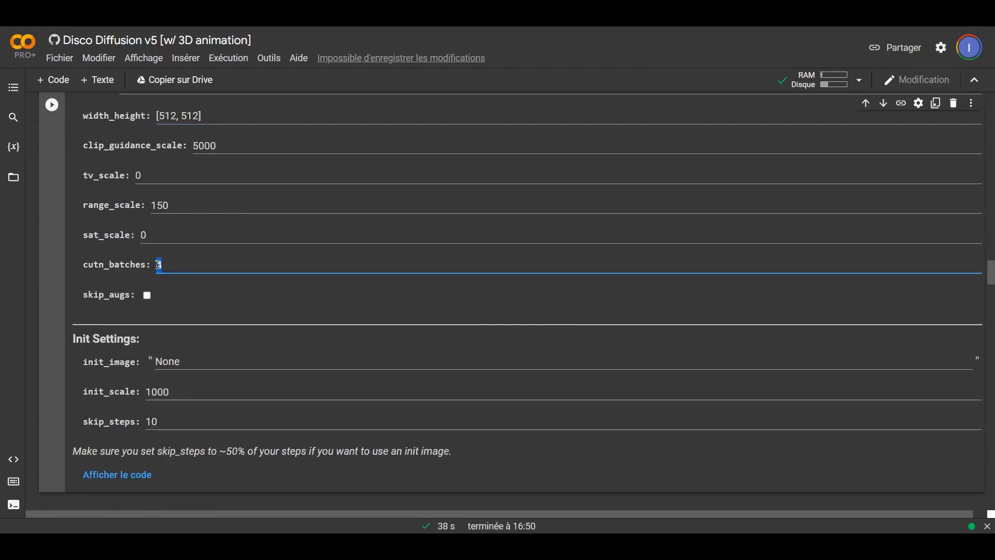
text(2)
key(BackSpace)
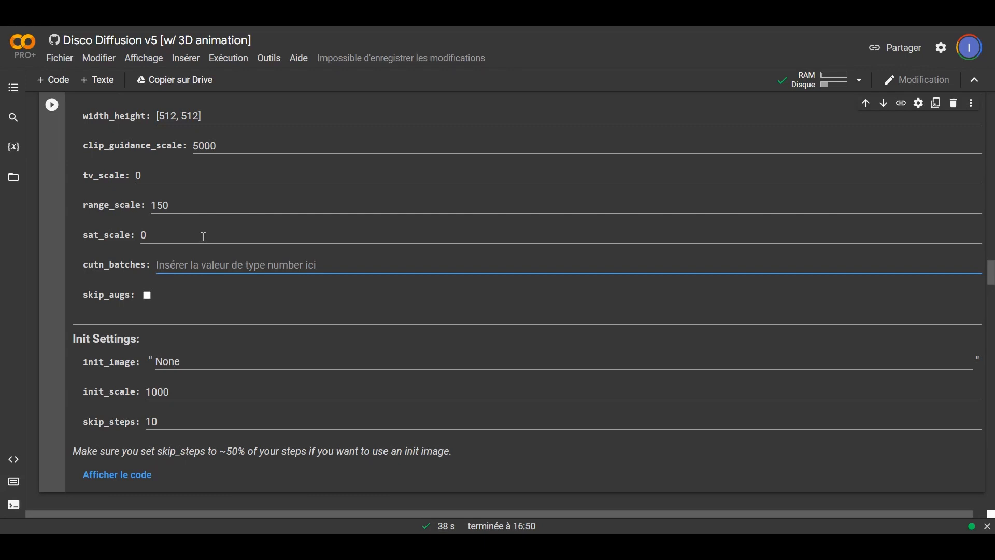
text(4)
Review the Init Settings and run the Basic Settings cell of section 3.
scroll(203, 237, down, 2)
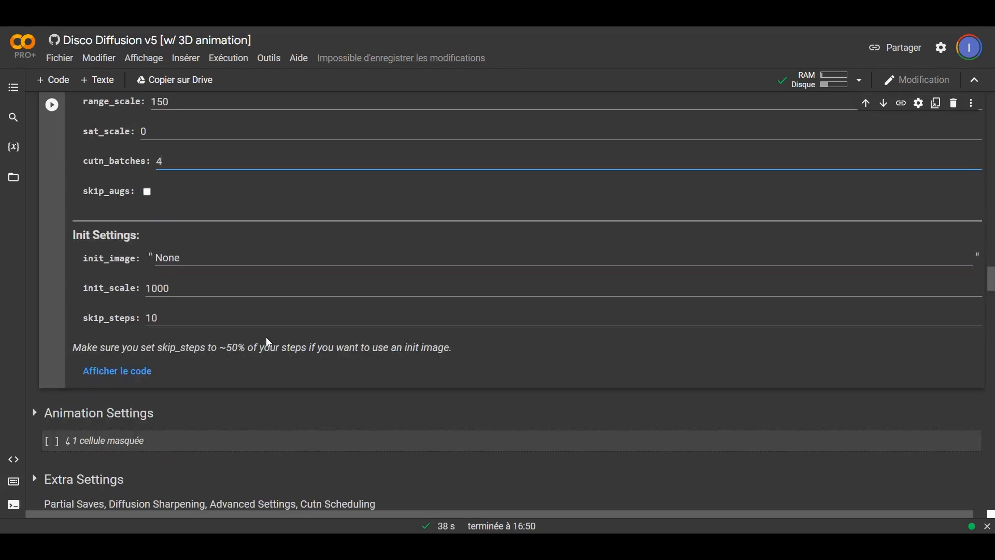
scroll(268, 342, down, 2)
scroll(267, 334, up, 14)
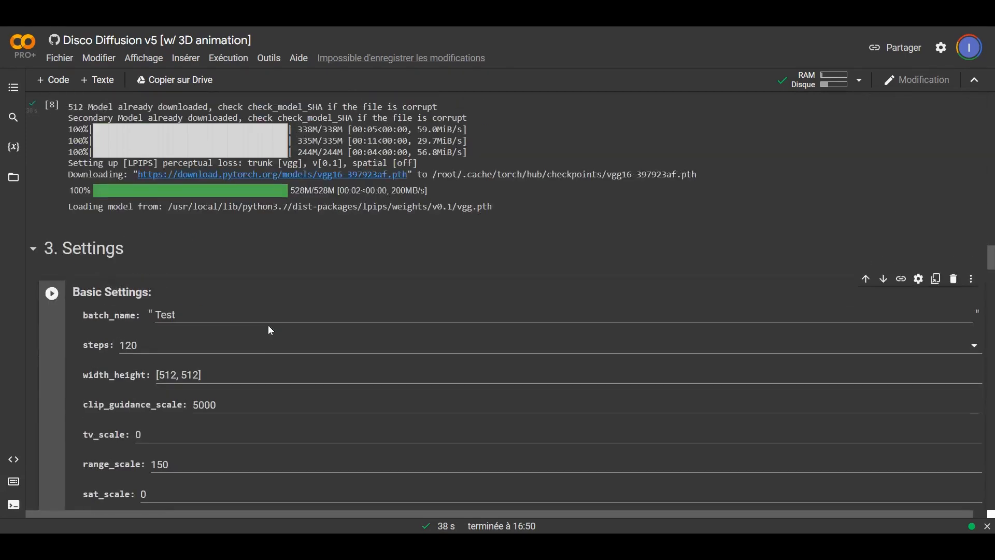
scroll(257, 330, down, 4)
click(51, 295)
Expand the Extra Settings, set intermediate_saves to 2 with intermediates_in_subfolder disabled, and run that cell.
scroll(52, 279, down, 10)
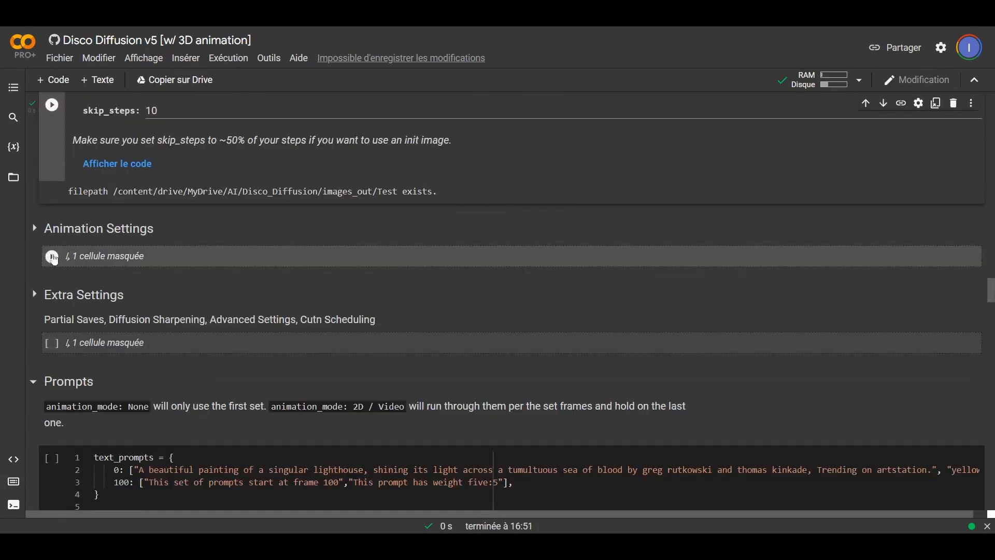
scroll(49, 228, down, 2)
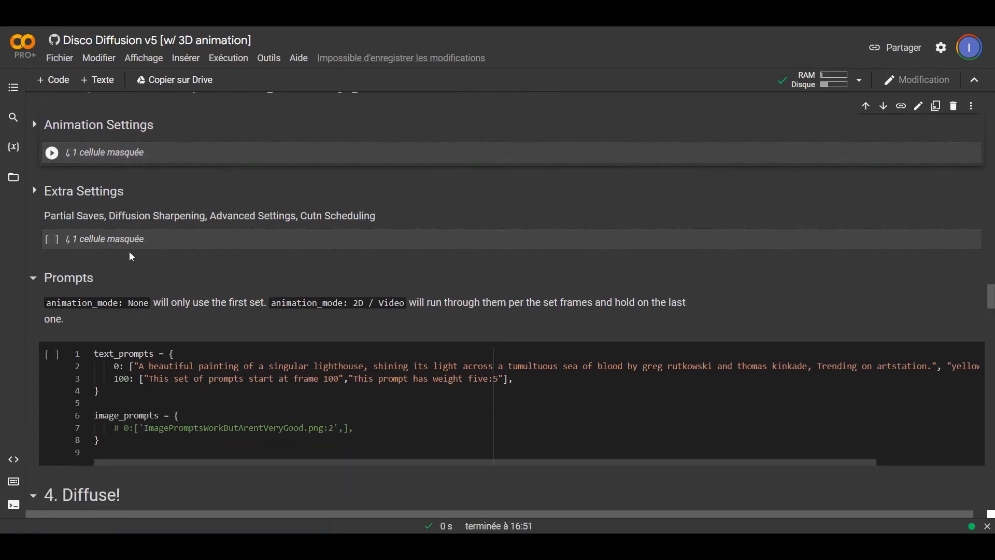
click(34, 191)
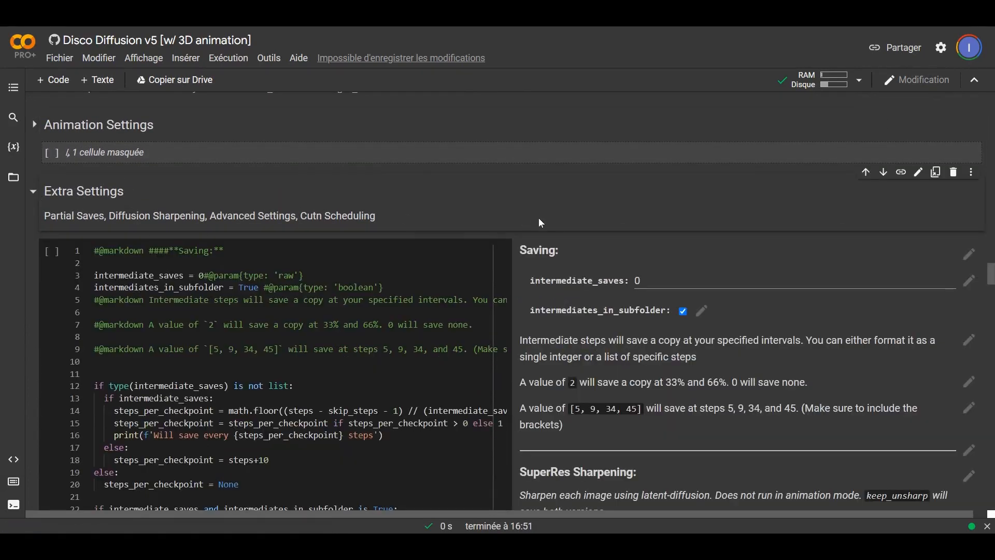
scroll(639, 236, down, 1)
drag(651, 228, 621, 228)
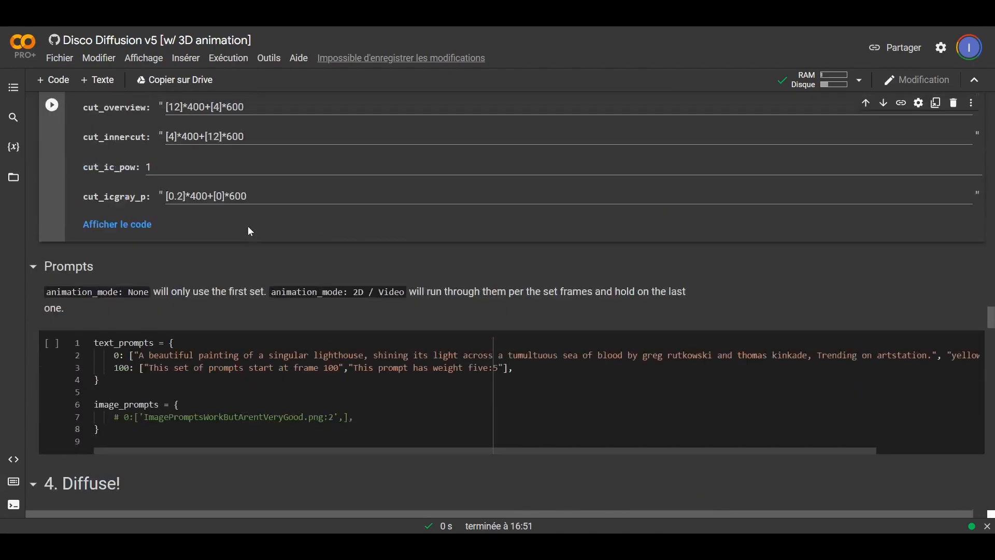
scroll(247, 226, up, 15)
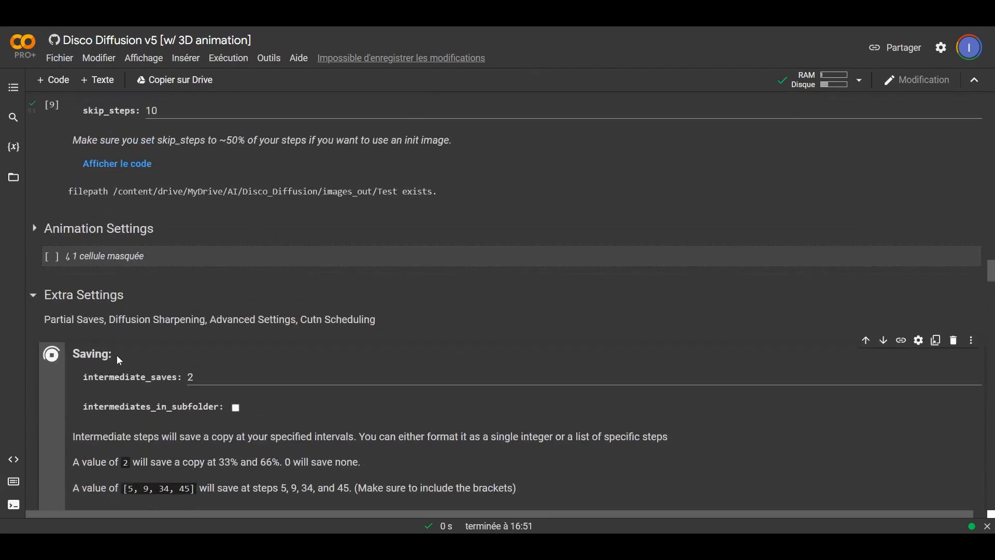
Delete the frame 100 prompt line and clear the frame 0 text in the Prompts cell.
scroll(255, 299, down, 15)
scroll(256, 299, down, 6)
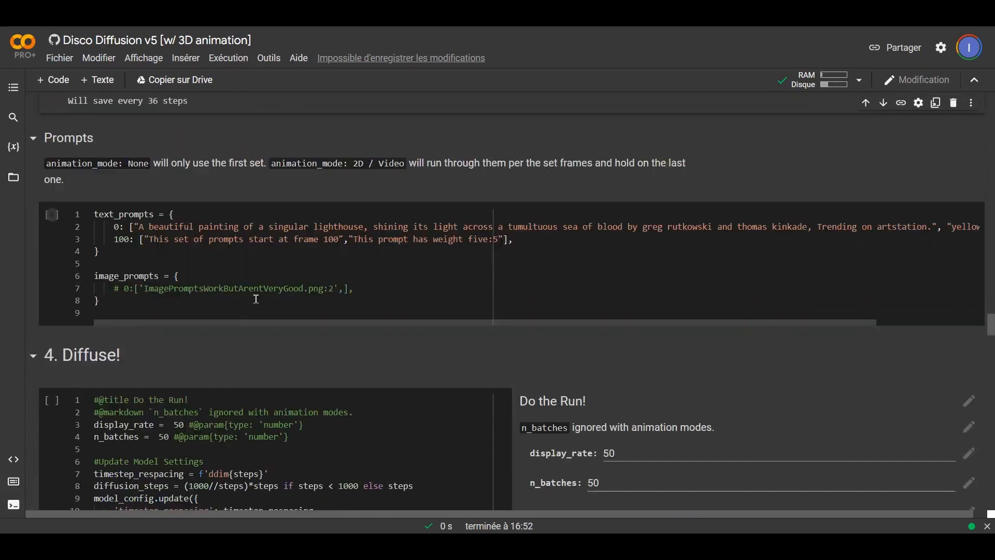
drag(512, 239, 7, 237)
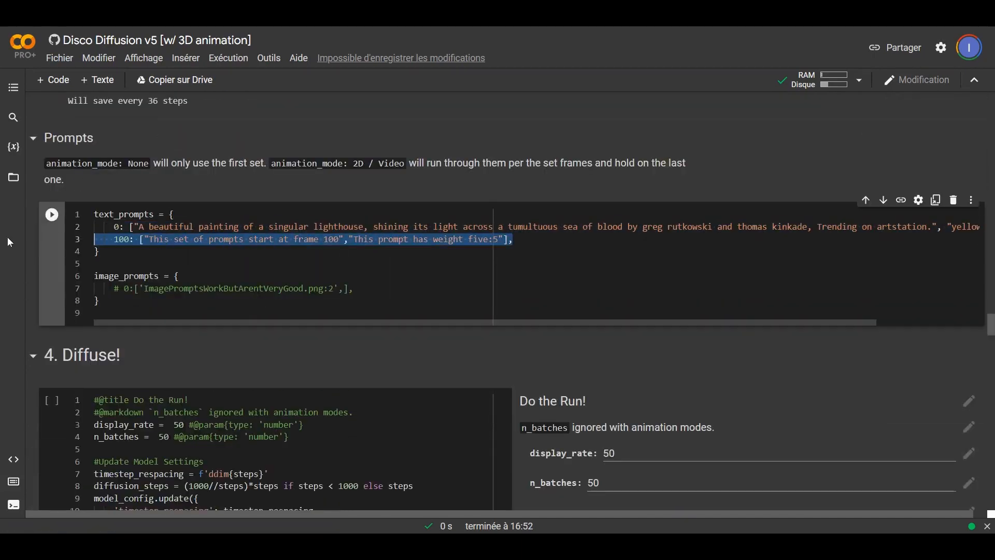
key(BackSpace)
key(BackSpace)
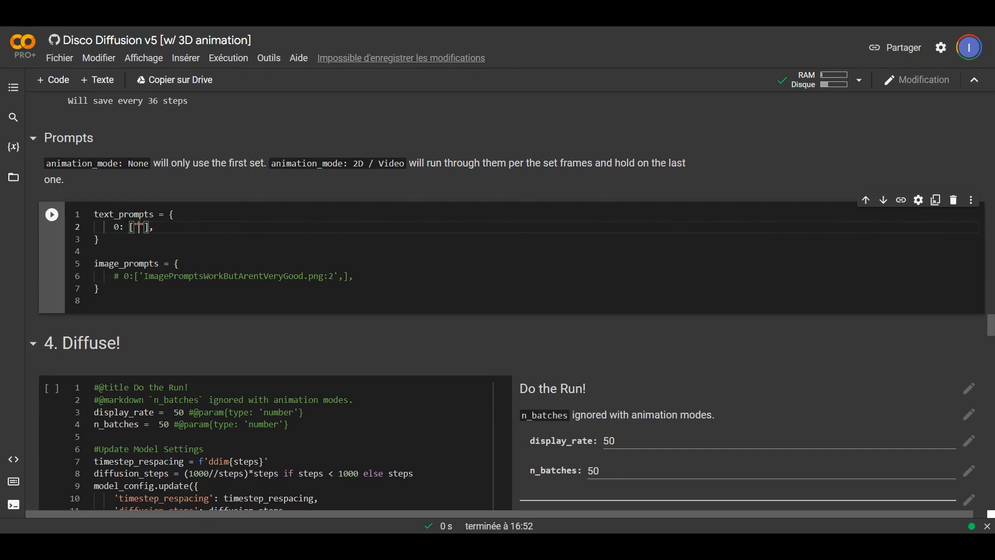
Set prompt 0 to "Massive subterranean galaxy in sprawling ancient ruins of atlantis, a dramatic matte painting by Tyler Edlin, trending on artstation, vivid and vibrant".
key(alt+Tab)
click(145, 226)
text(Massive subterranean galaxy in sprawling ancient ruins of atlantis, a dramatic matte painting by Tyler Edlin, trending on artstation, vivid and vibrant)
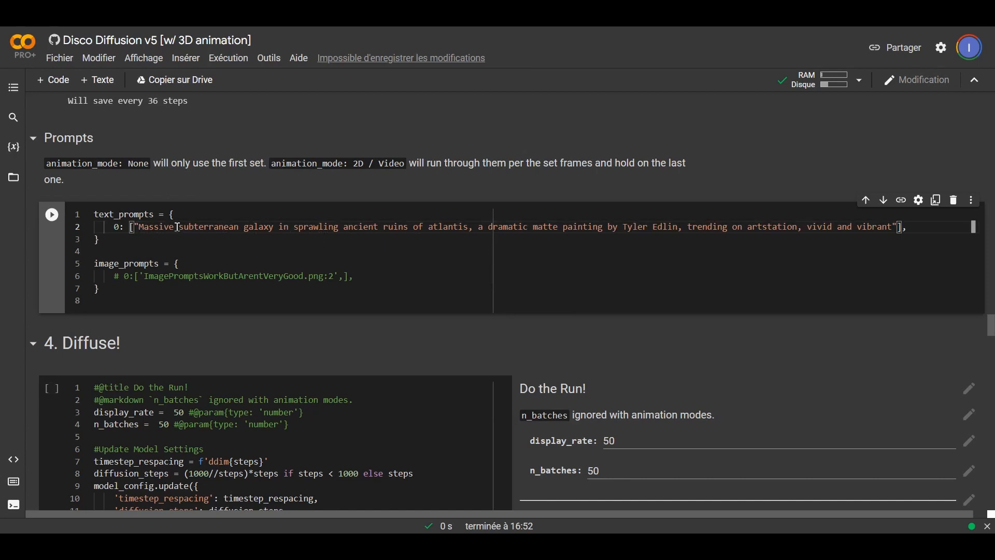
Examine the subject, artist and "trending on artstation" phrases of the text prompt one by one.
drag(139, 227, 645, 226)
click(609, 227)
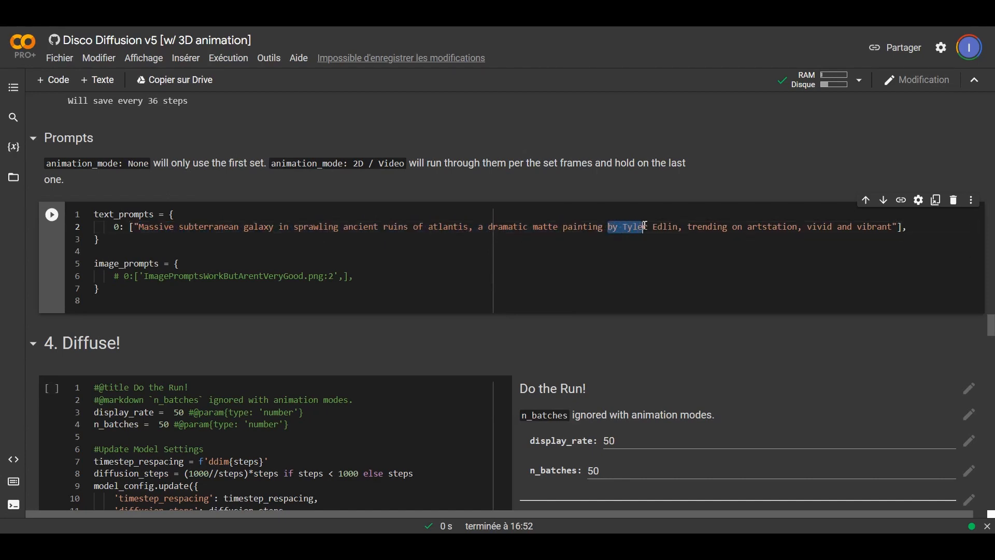
click(609, 227)
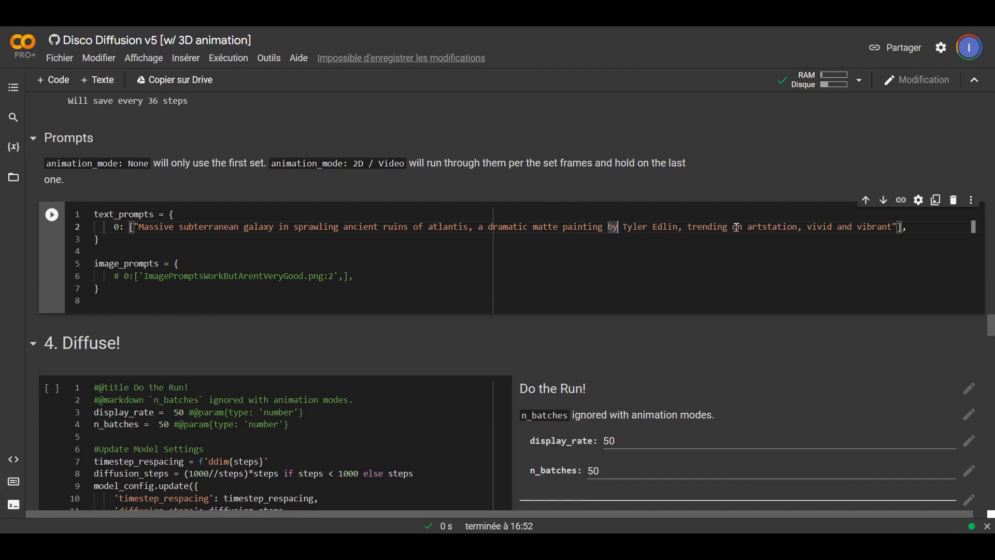
drag(727, 227, 797, 227)
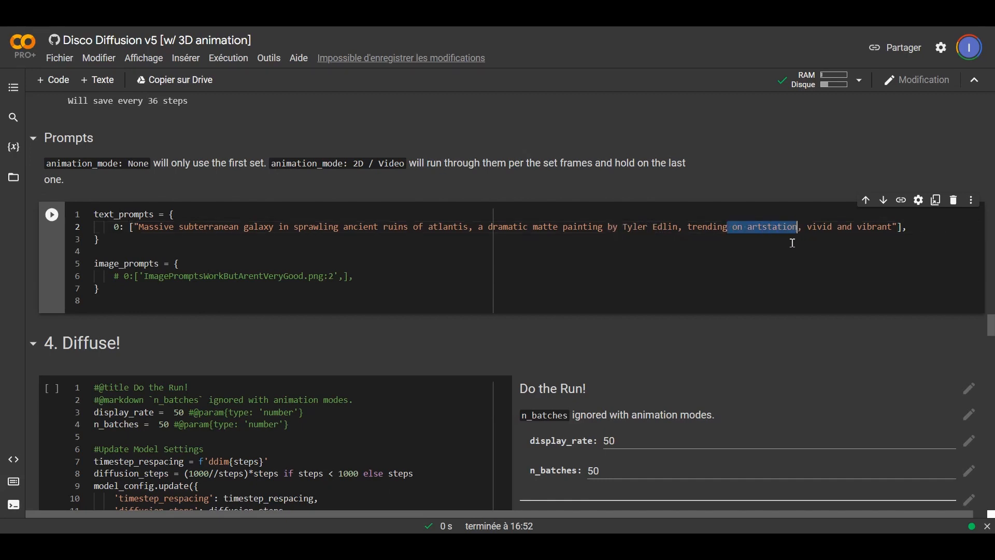
click(792, 242)
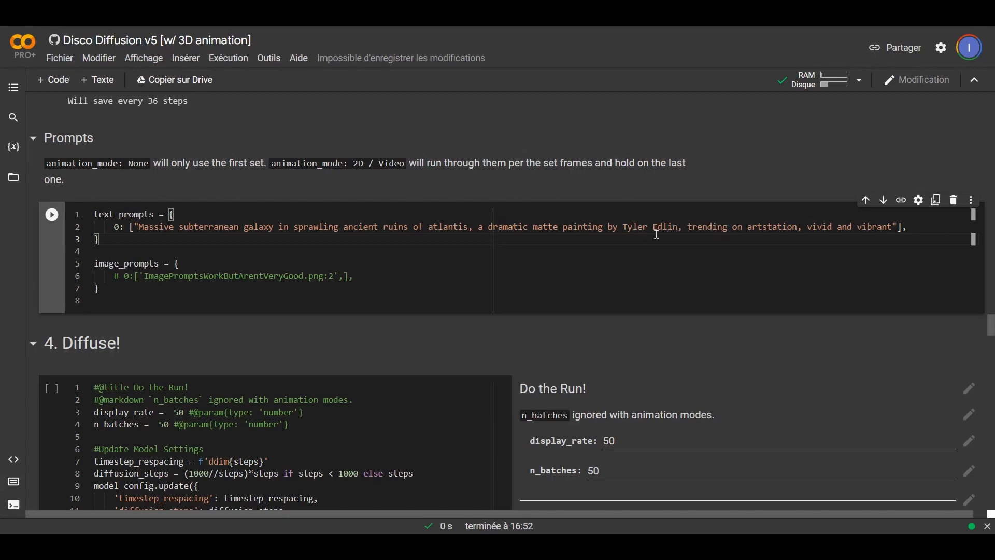
scroll(562, 232, down, 1)
scroll(562, 231, up, 1)
drag(687, 228, 808, 228)
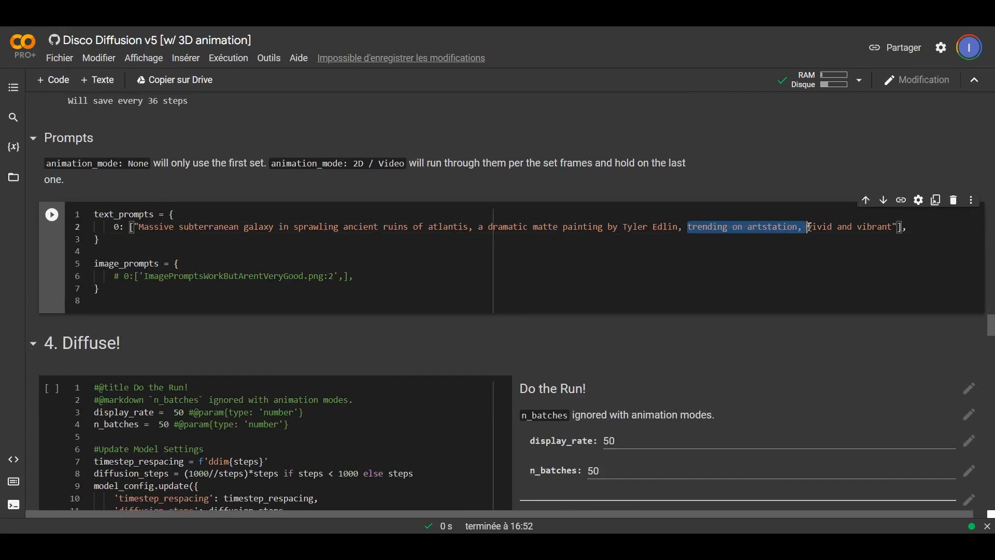
click(457, 249)
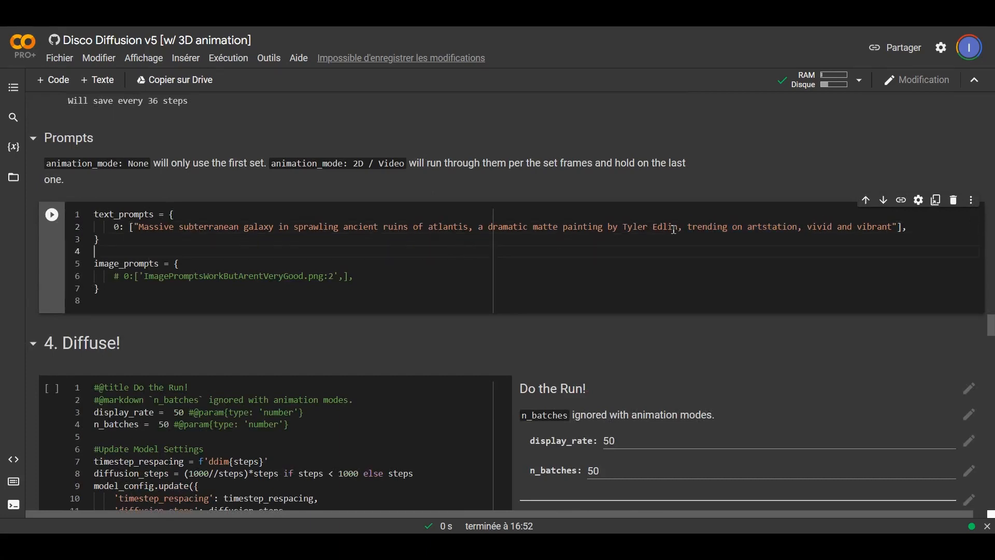
Run the Prompts cell and set display_rate to 5 in the Do the Run! cell.
click(51, 214)
scroll(618, 235, down, 4)
double_click(616, 234)
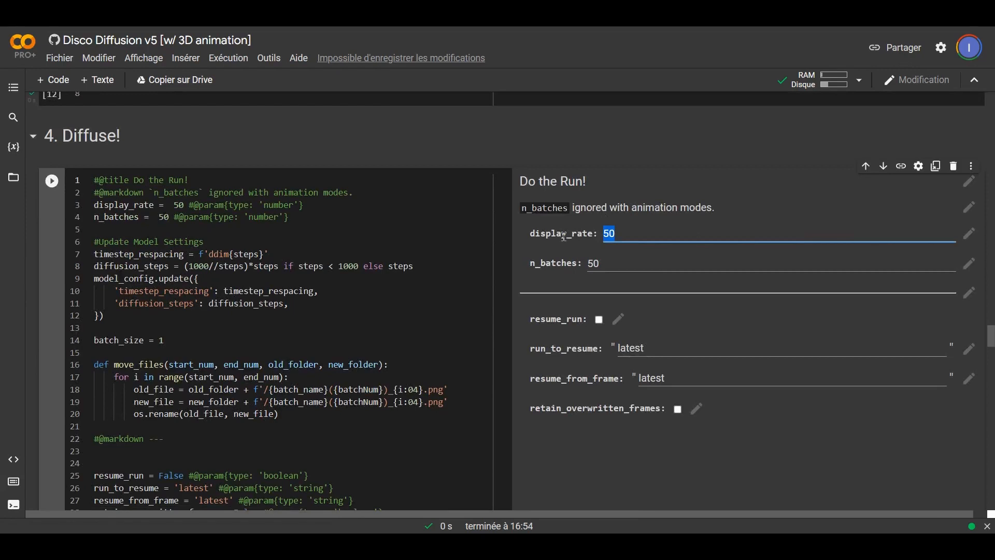
text(5)
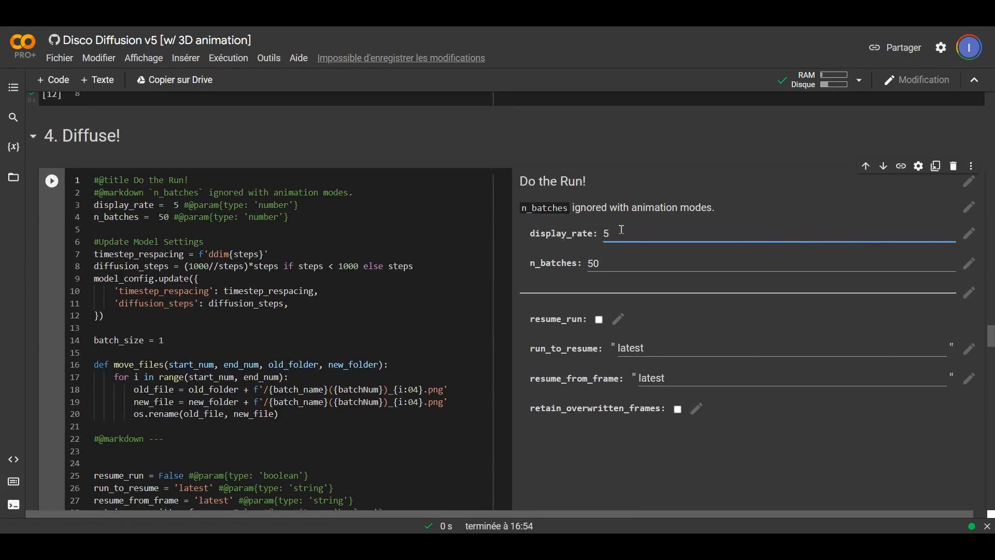
Hide the code of the Do the Run! cell and start the diffusion run.
double_click(657, 181)
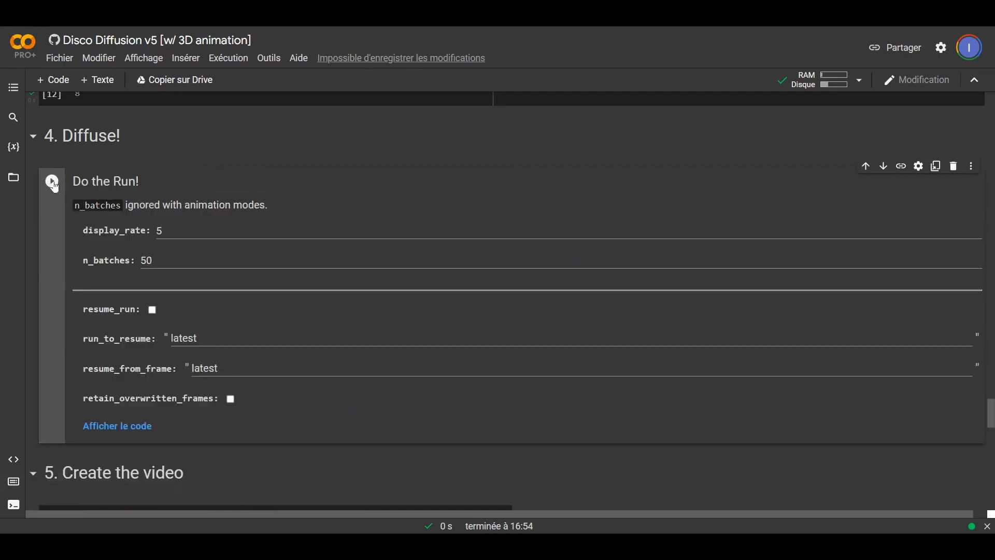
click(53, 184)
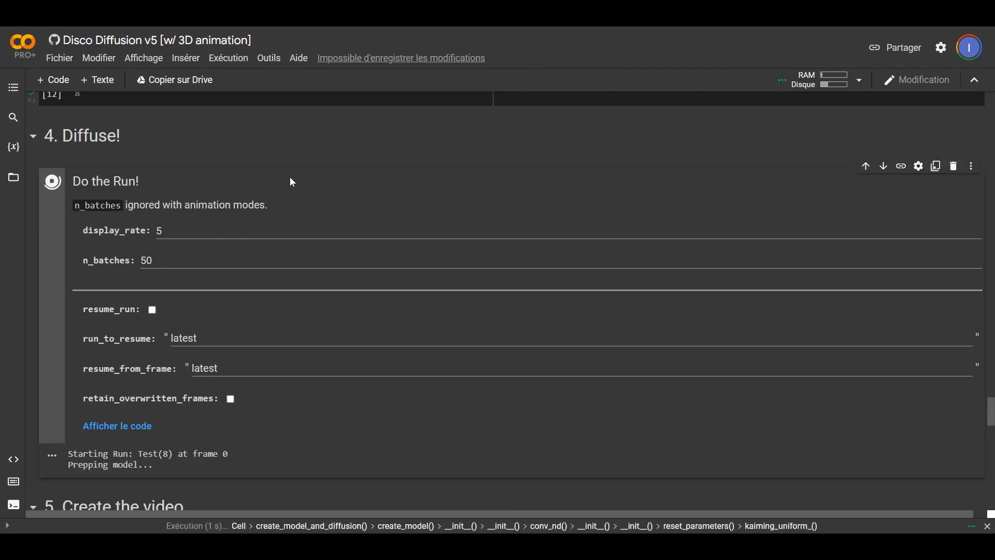
Collapse the "5. Create the video" section and check the first preview image of the running diffusion.
scroll(293, 183, down, 6)
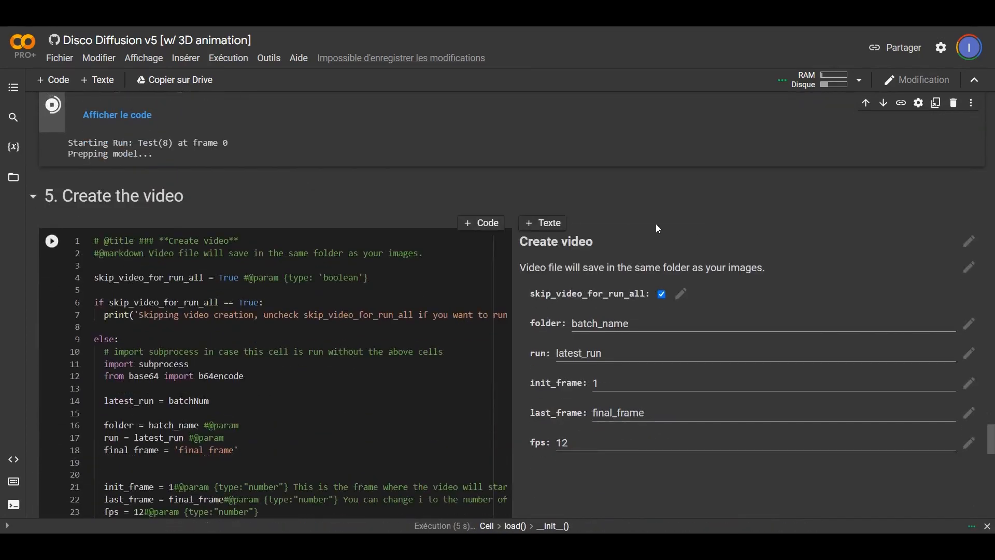
click(32, 196)
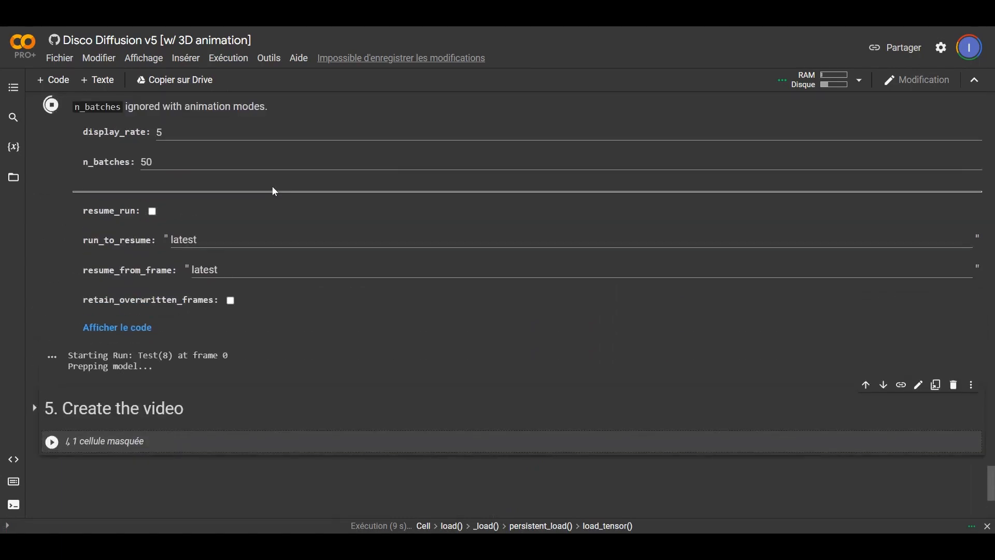
scroll(274, 190, down, 4)
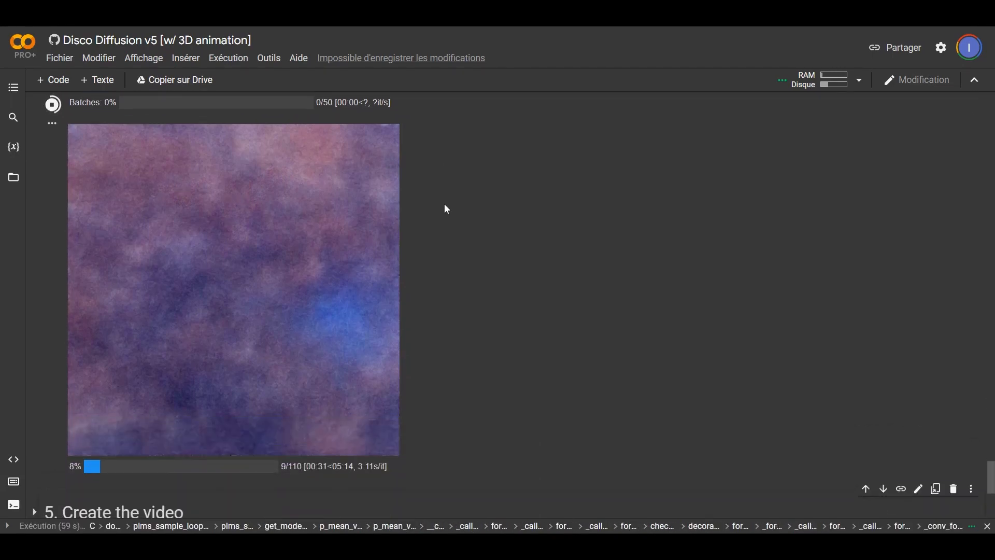
Examine the batch progress, the emerging preview image and the text prompt of the running diffusion.
scroll(445, 207, up, 15)
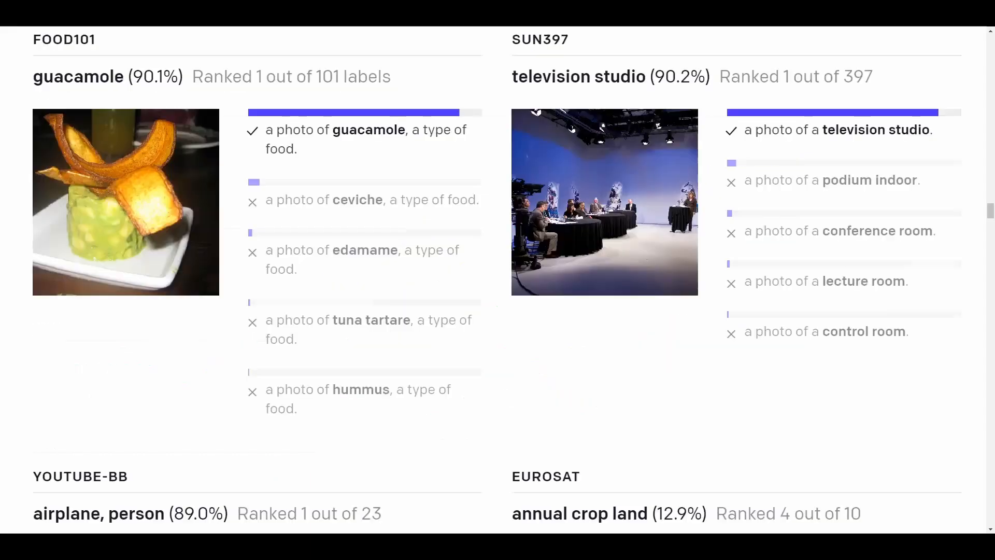
scroll(205, 189, up, 2)
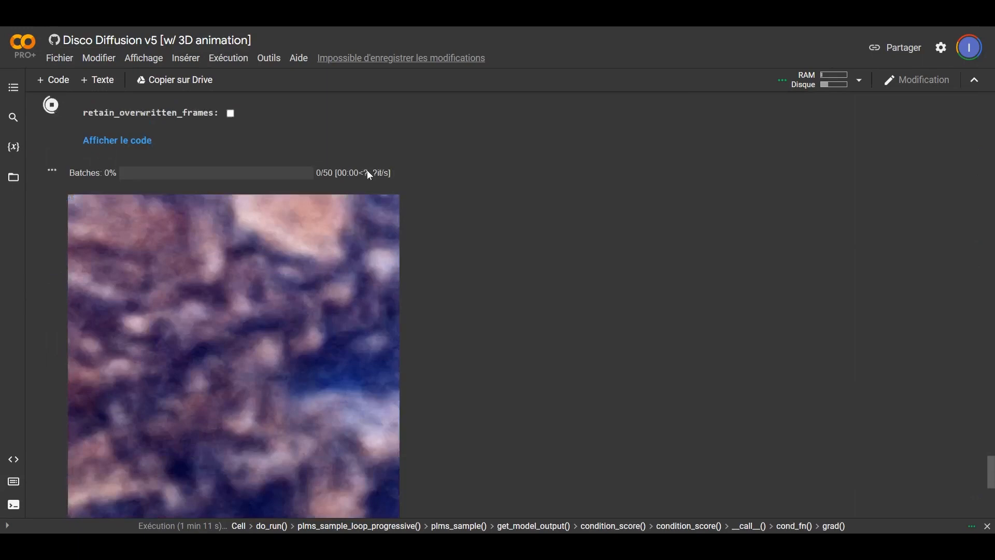
scroll(369, 174, down, 3)
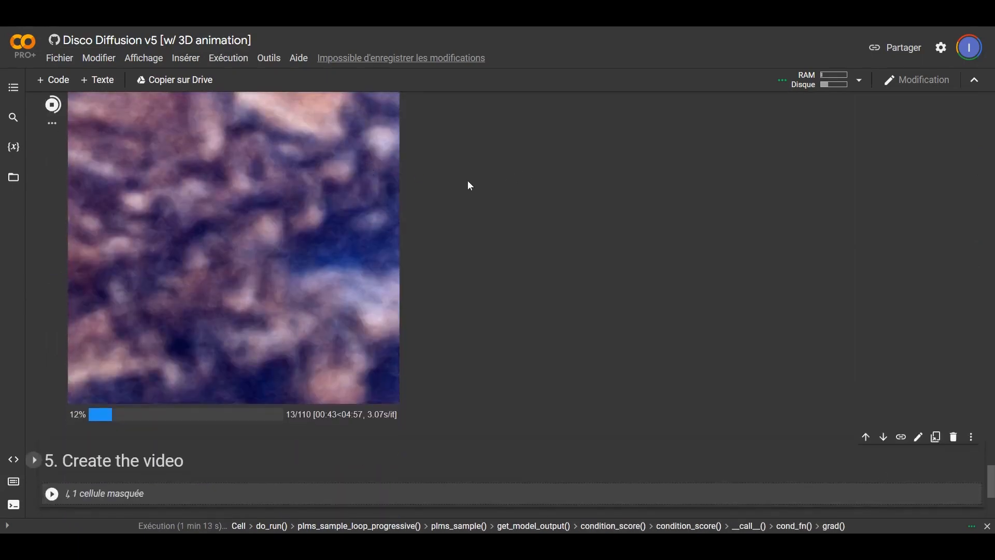
scroll(484, 192, up, 1)
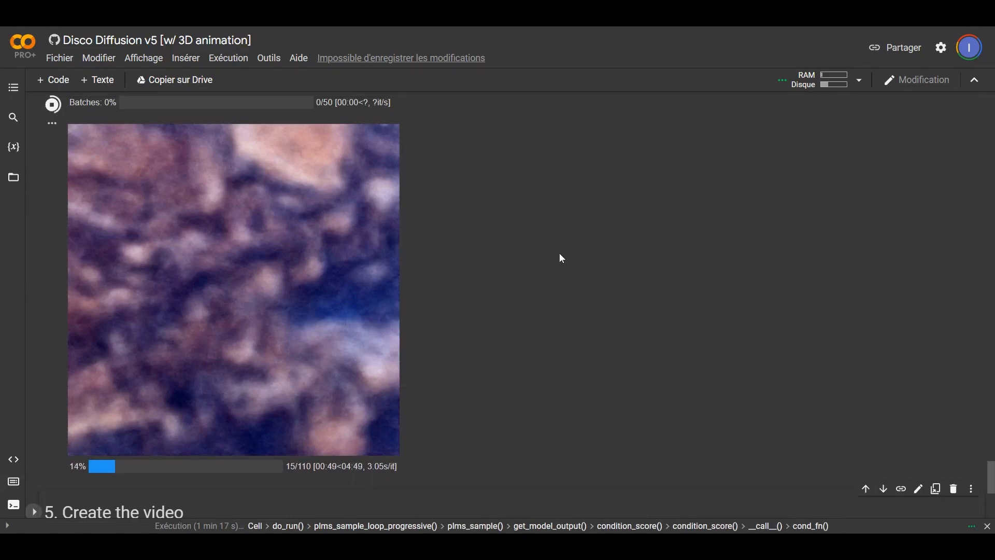
scroll(560, 254, up, 10)
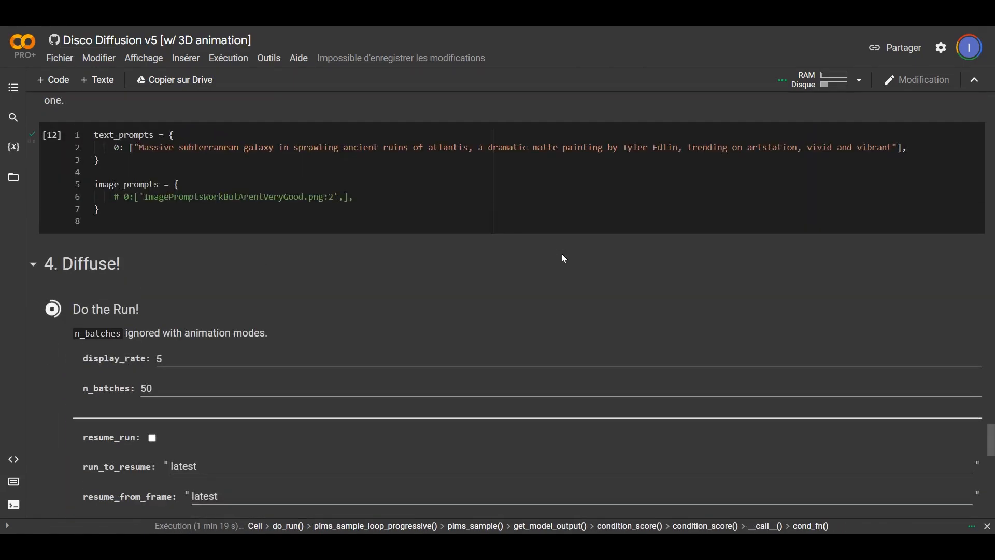
scroll(561, 254, down, 8)
scroll(563, 258, down, 2)
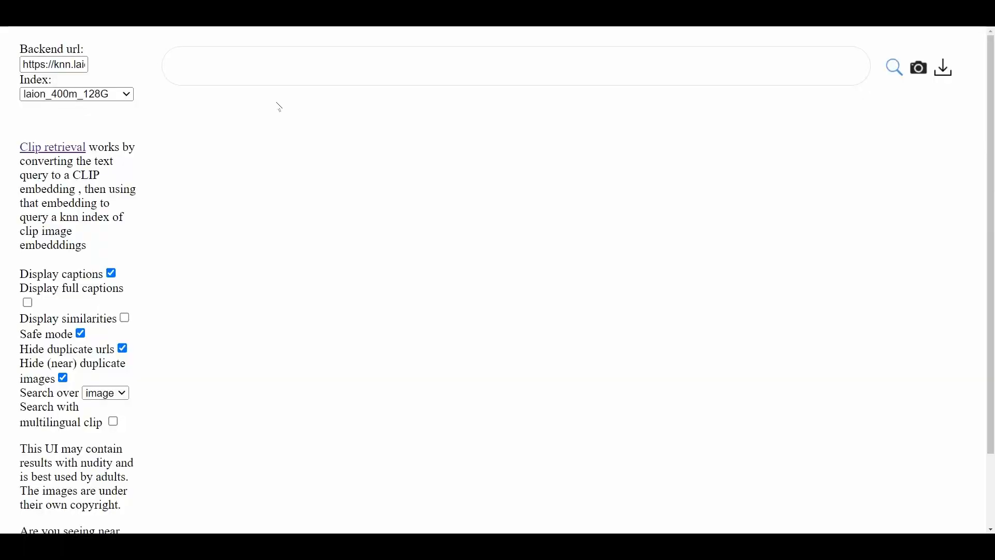
Take the artist name "Tyler Edlin" from the Colab text prompt and search for it in Clip retrieval.
click(210, 67)
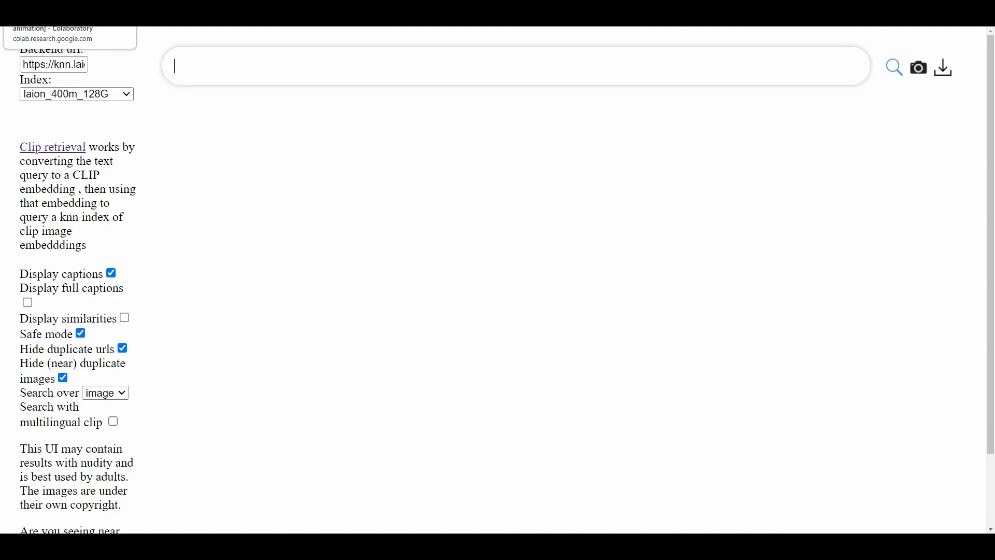
click(57, 5)
drag(623, 233, 676, 233)
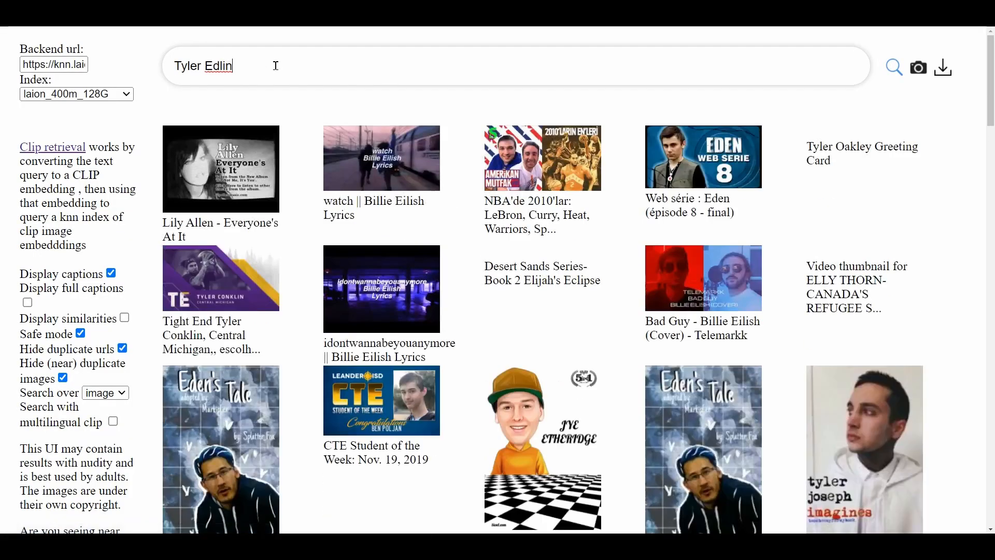
Search Clip retrieval for "Tyler Edlin art" and "Tyler Edlin artstation" and browse the matching images.
text(a)
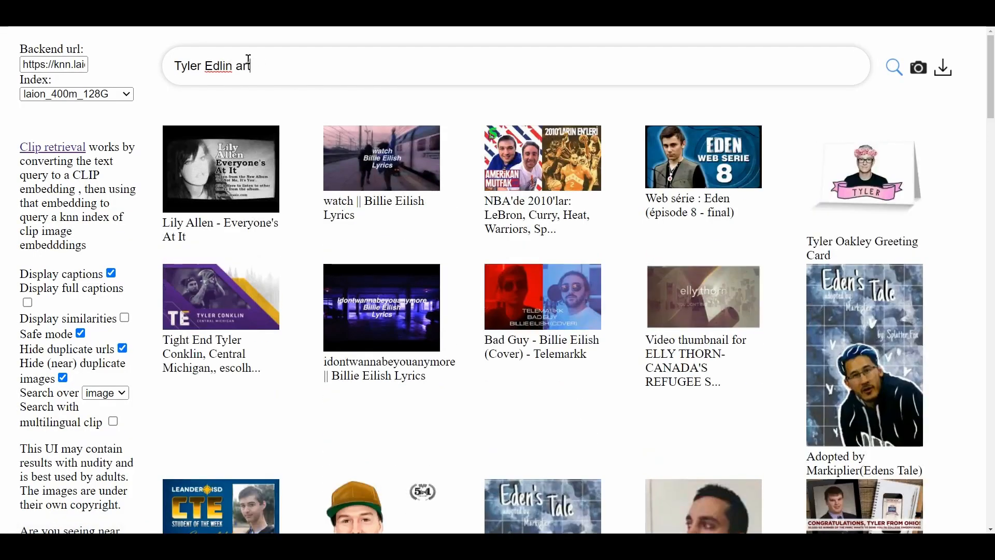
text(rt)
key(Return)
scroll(468, 255, down, 10)
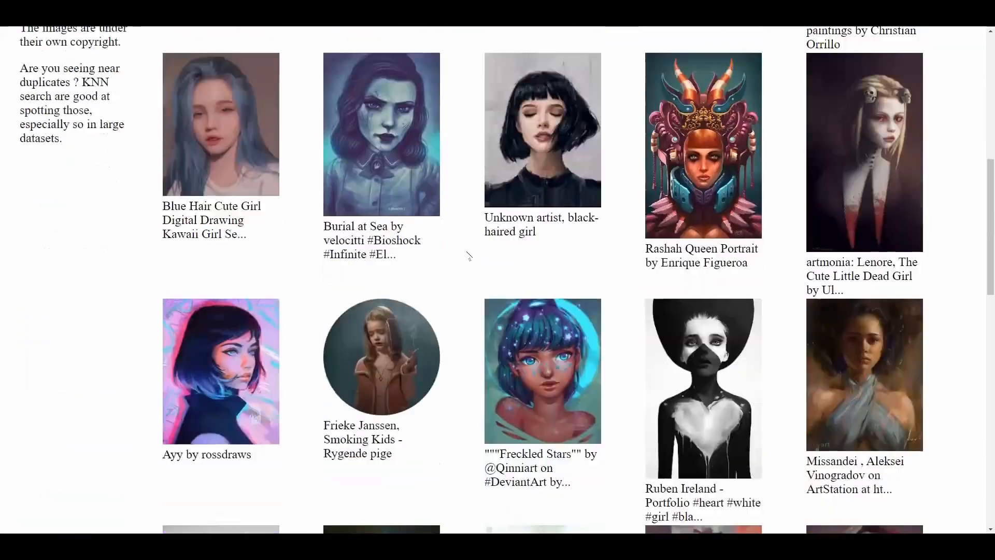
scroll(466, 259, down, 3)
scroll(456, 259, up, 15)
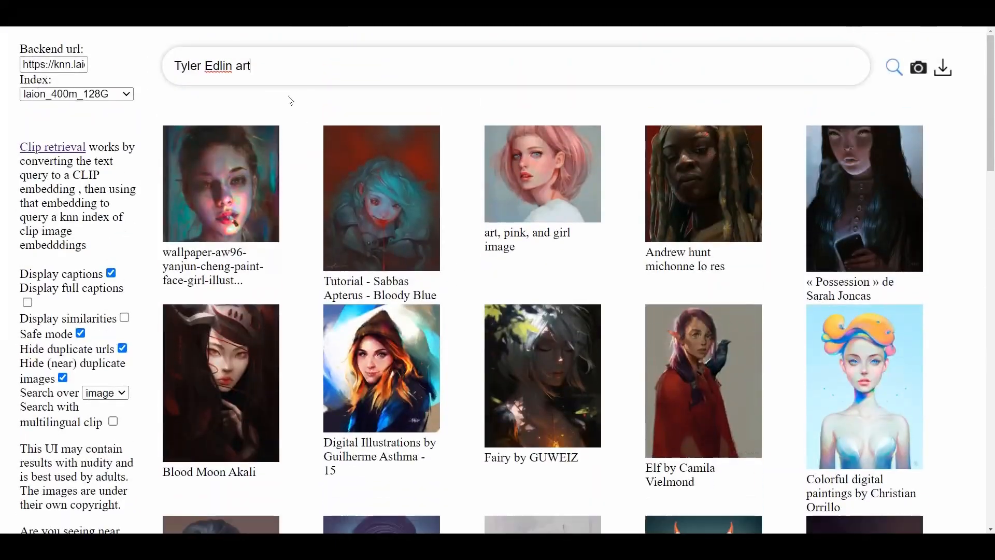
text(station)
key(Return)
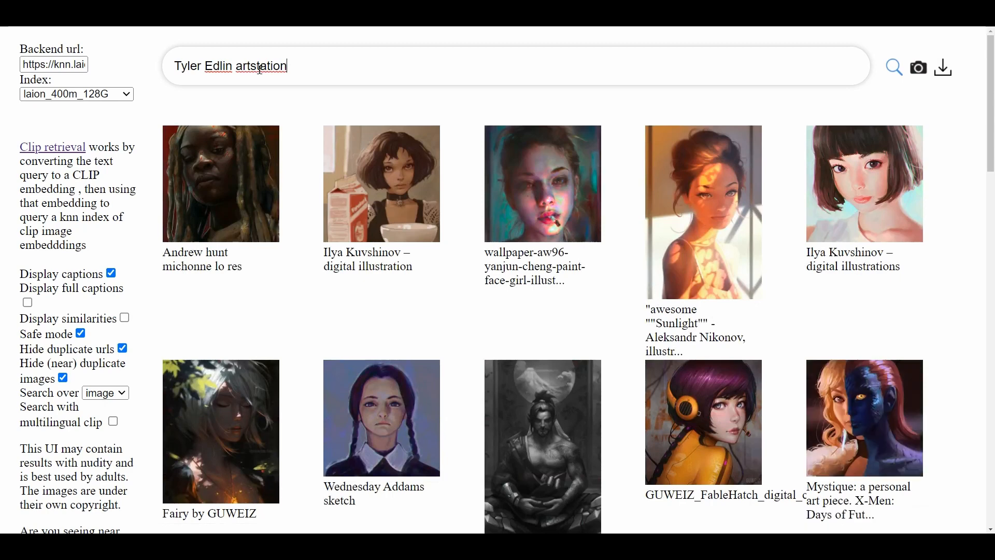
Replace the Clip retrieval query with "robot" and extend the search with "artstation".
key(ctrl+a)
key(BackSpace)
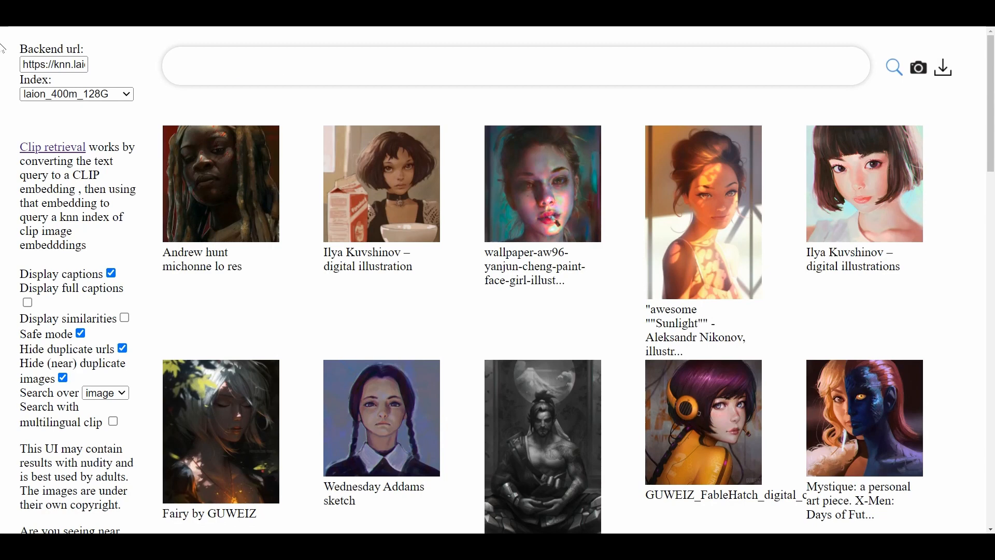
text(robot)
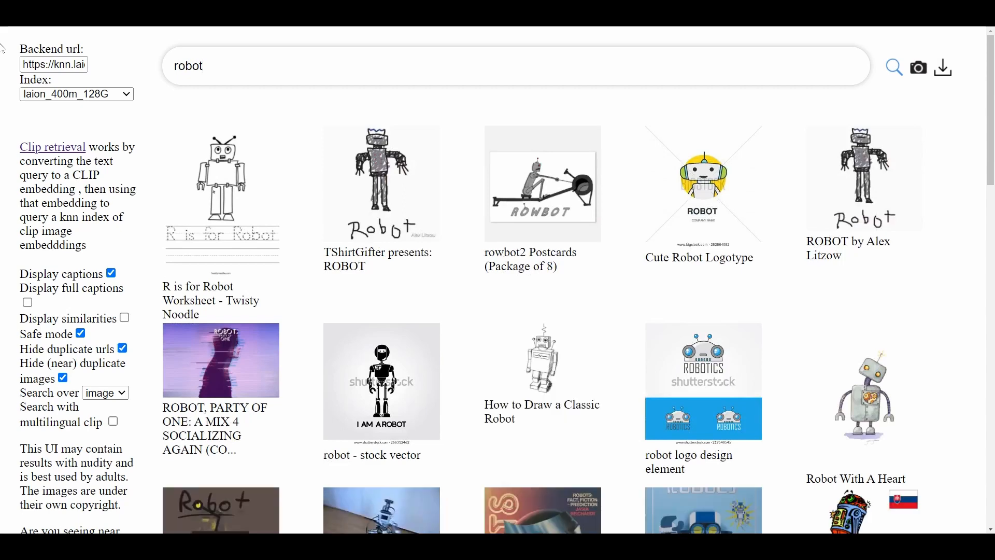
text(artstation)
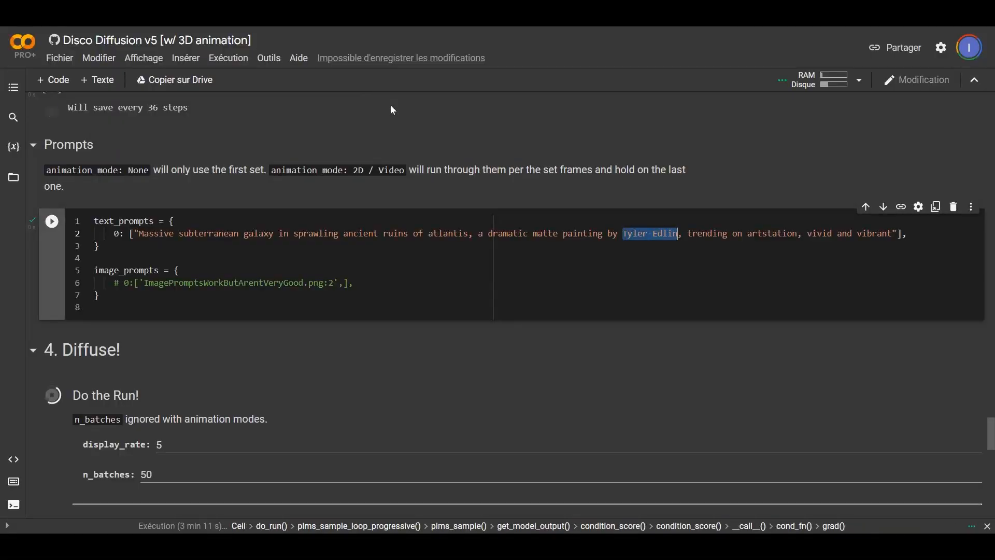
Return to the Colab notebook and compare the partially generated image with the text prompt.
scroll(390, 104, down, 9)
scroll(391, 108, down, 3)
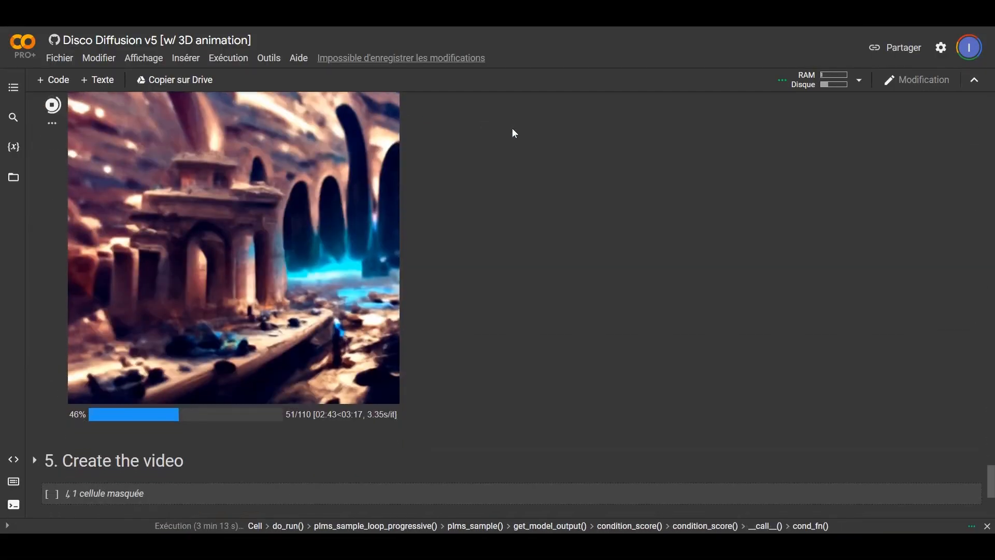
scroll(513, 130, up, 2)
scroll(511, 139, down, 1)
scroll(222, 289, up, 5)
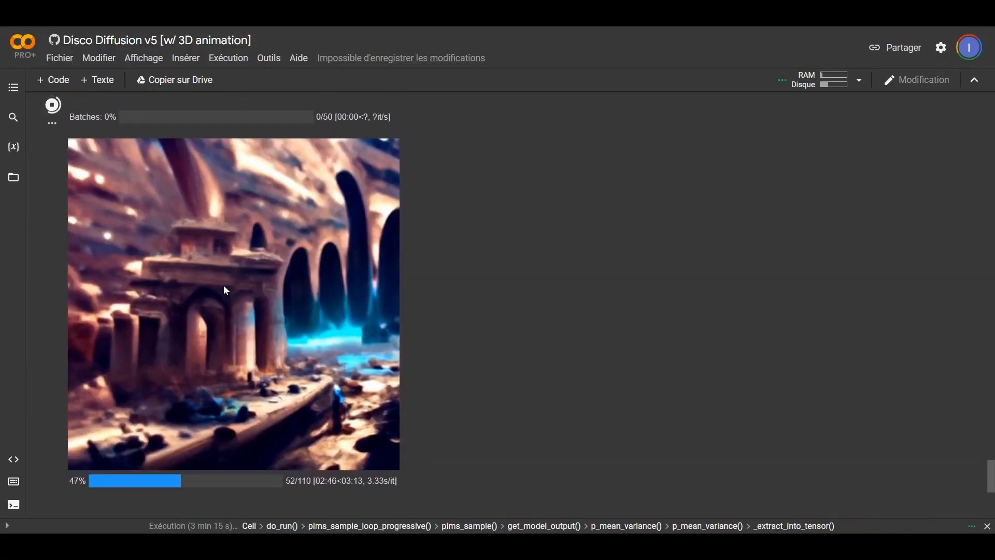
scroll(221, 283, down, 3)
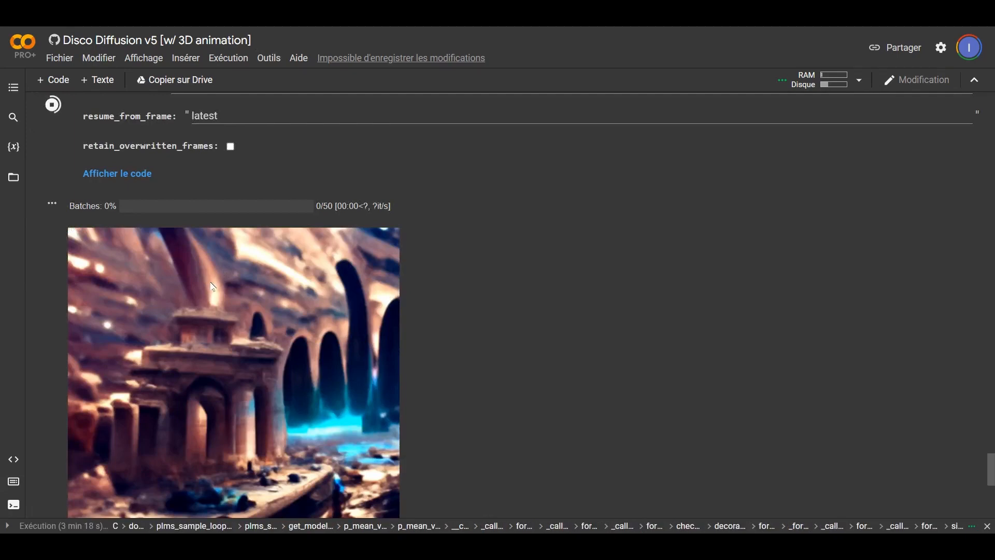
scroll(213, 286, down, 1)
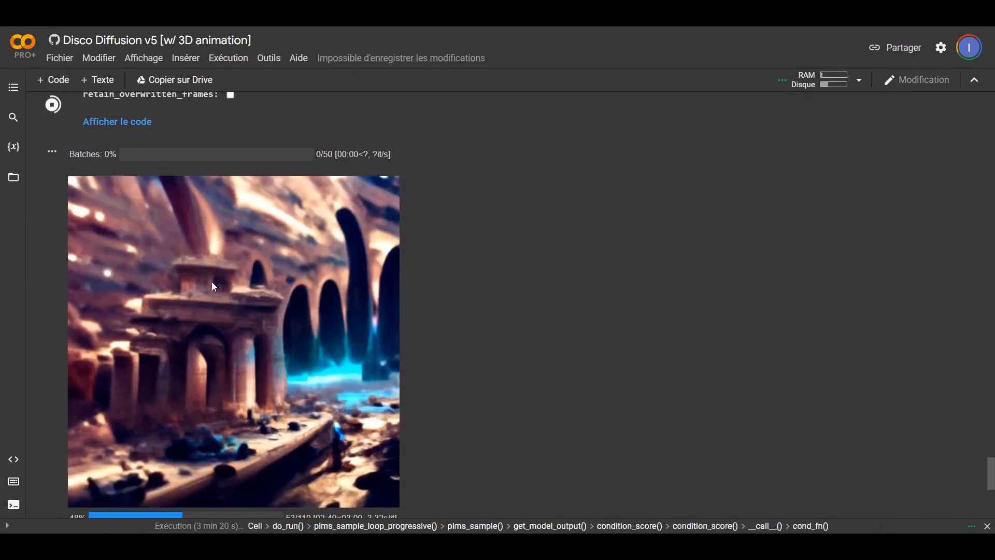
scroll(213, 283, up, 9)
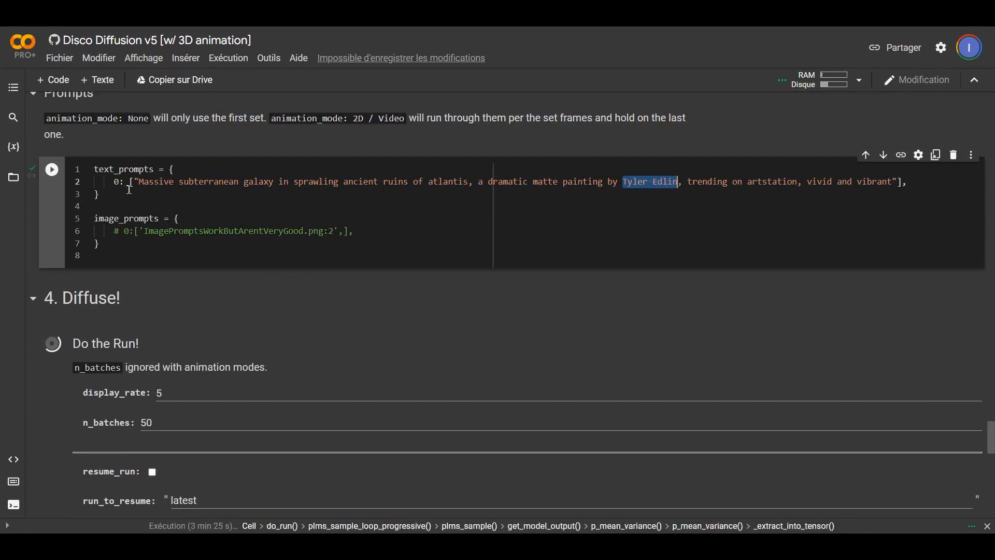
scroll(307, 360, down, 9)
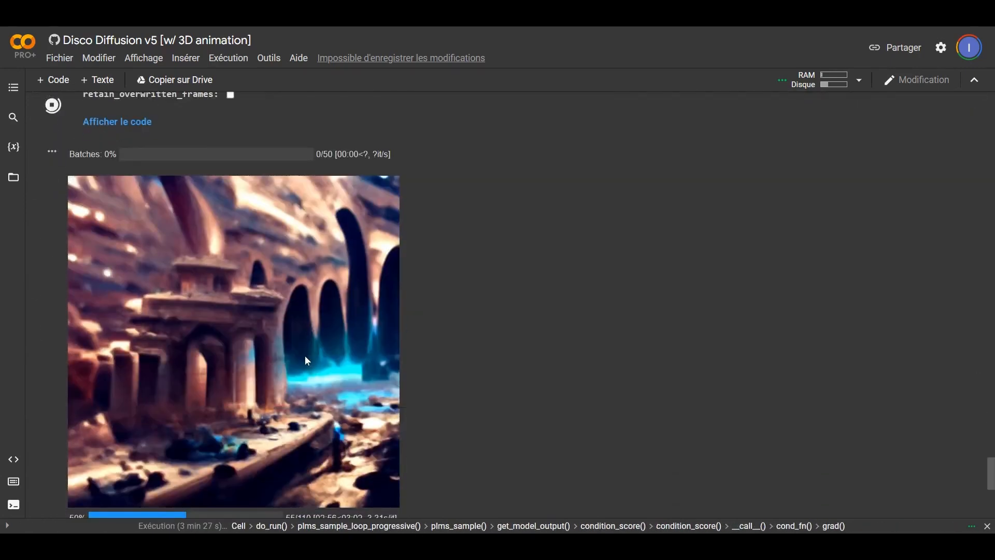
scroll(463, 339, down, 1)
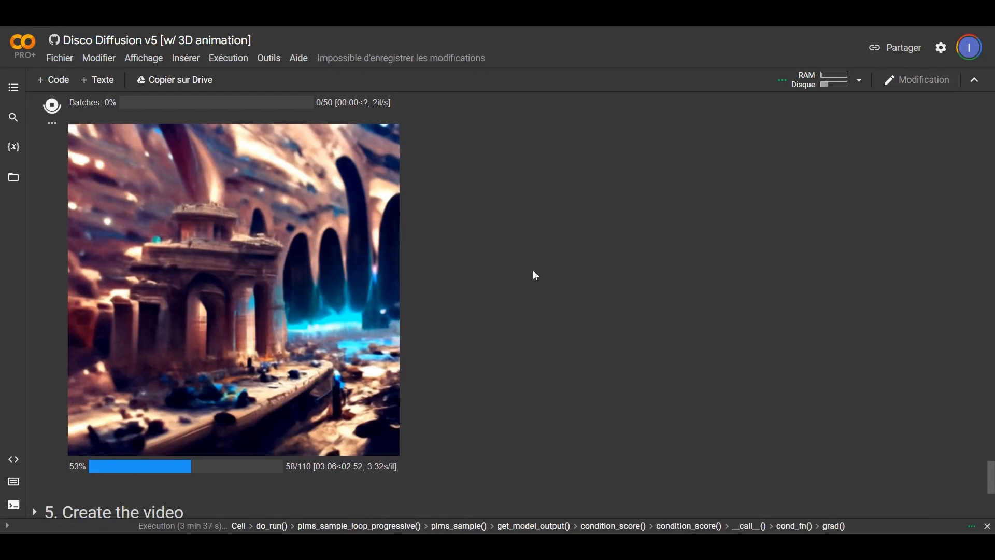
Review the text prompt from "Massive subterranean galaxy" through the artist name, highlighting that part, and return to the run's output.
scroll(489, 290, up, 10)
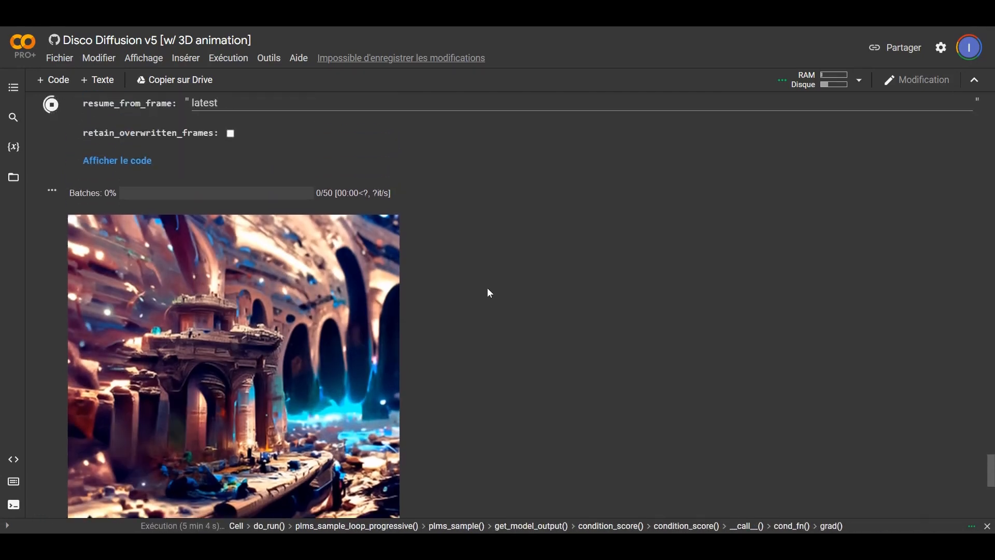
scroll(490, 289, up, 1)
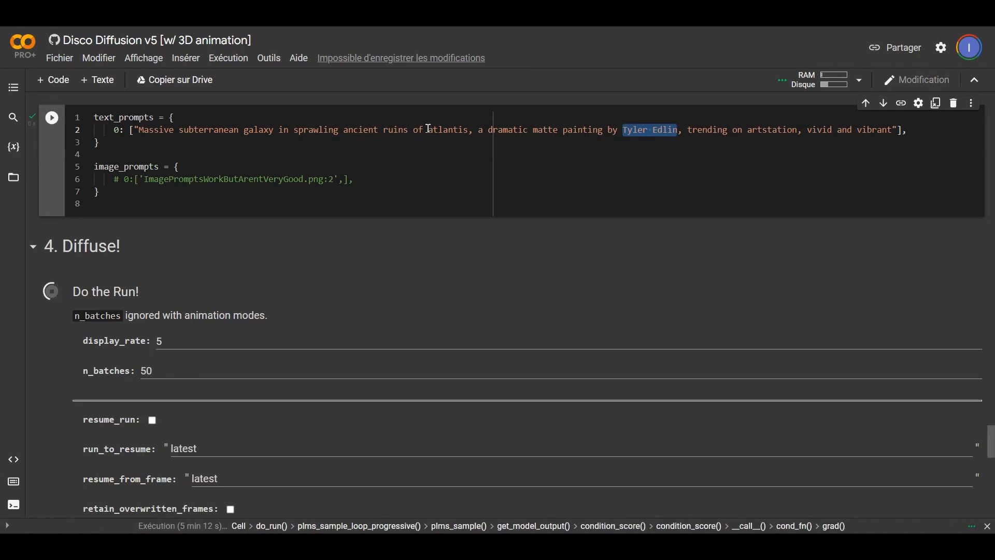
drag(136, 132, 691, 131)
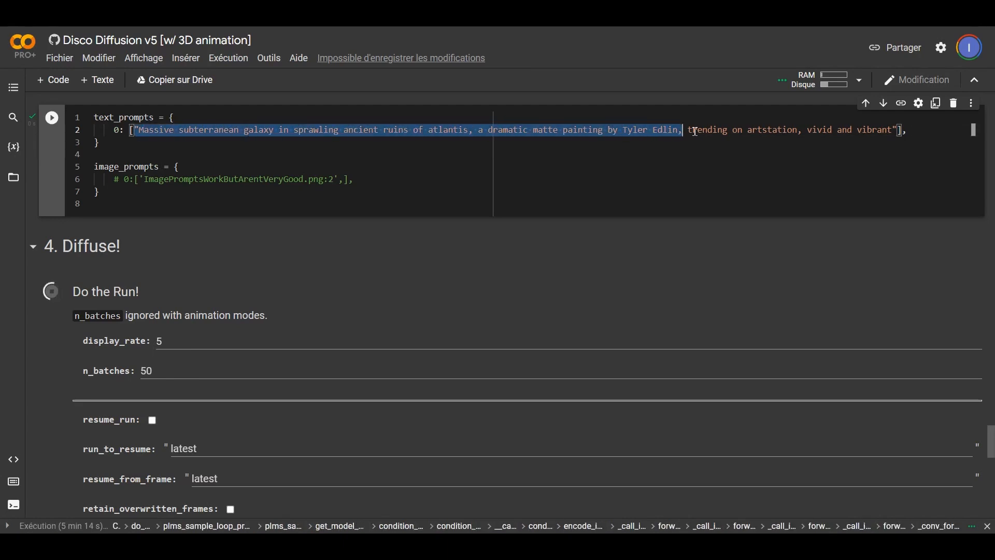
click(224, 144)
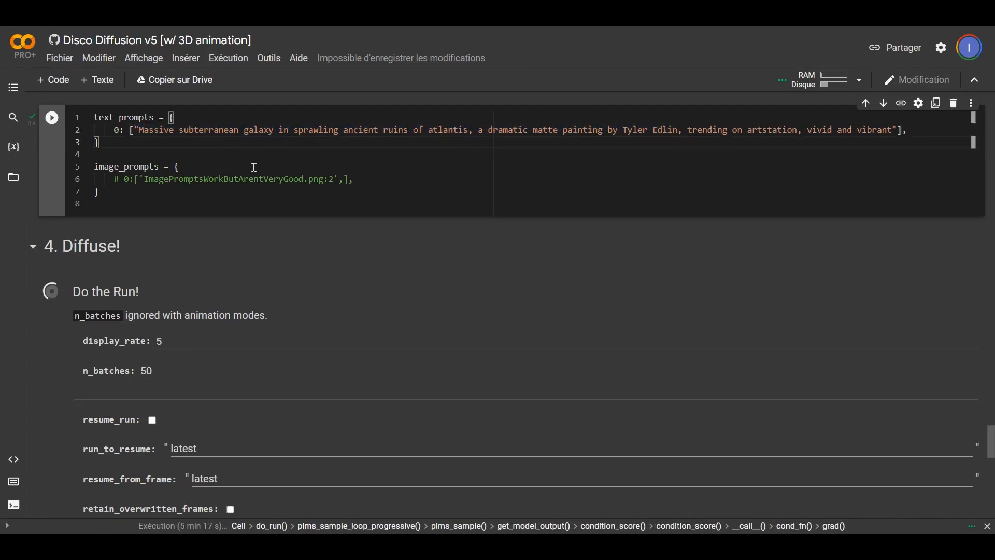
scroll(281, 184, down, 5)
scroll(280, 181, down, 3)
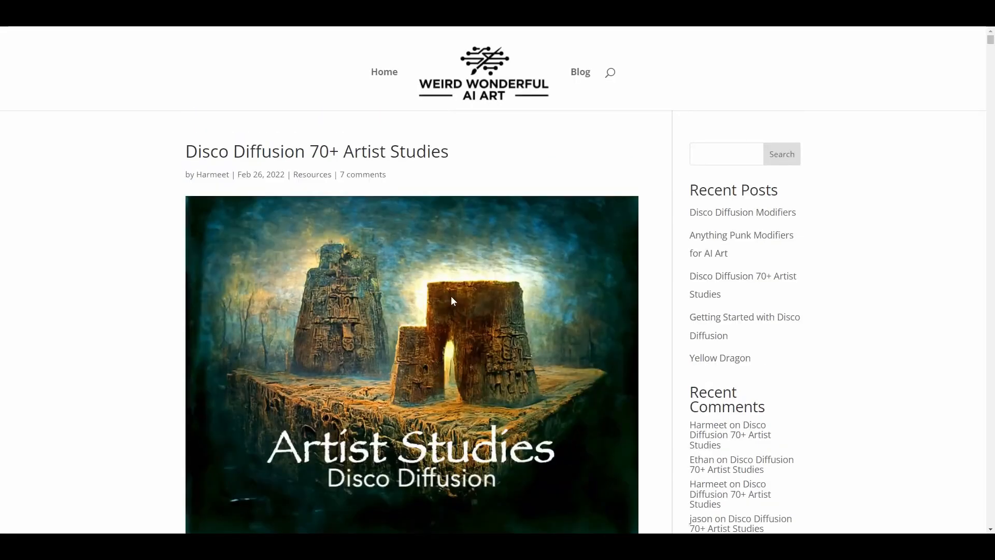
Switch to the "Disco Diffusion 70+ Artist Studies" post and browse its example prompts and images, starting with Hilma af Klint.
scroll(451, 296, down, 1)
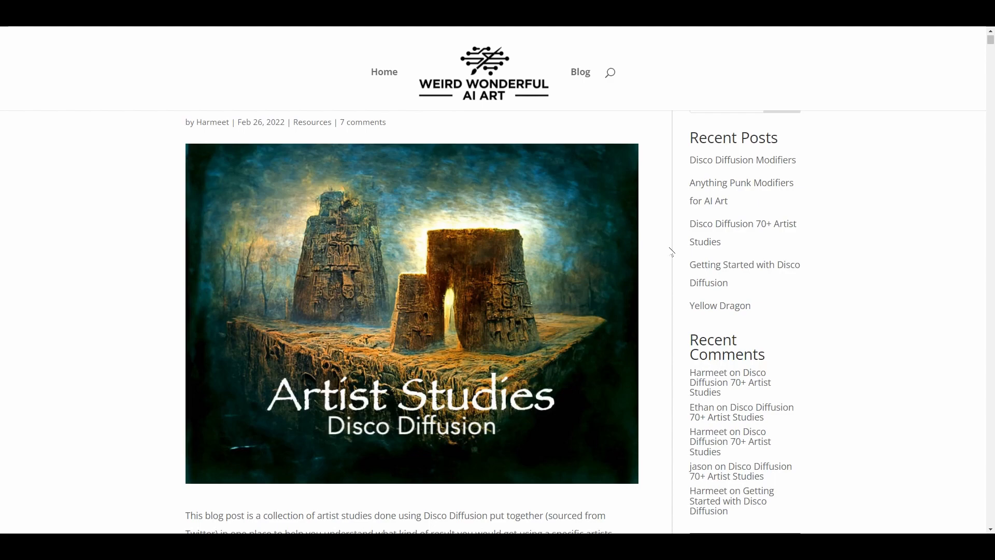
scroll(672, 251, down, 15)
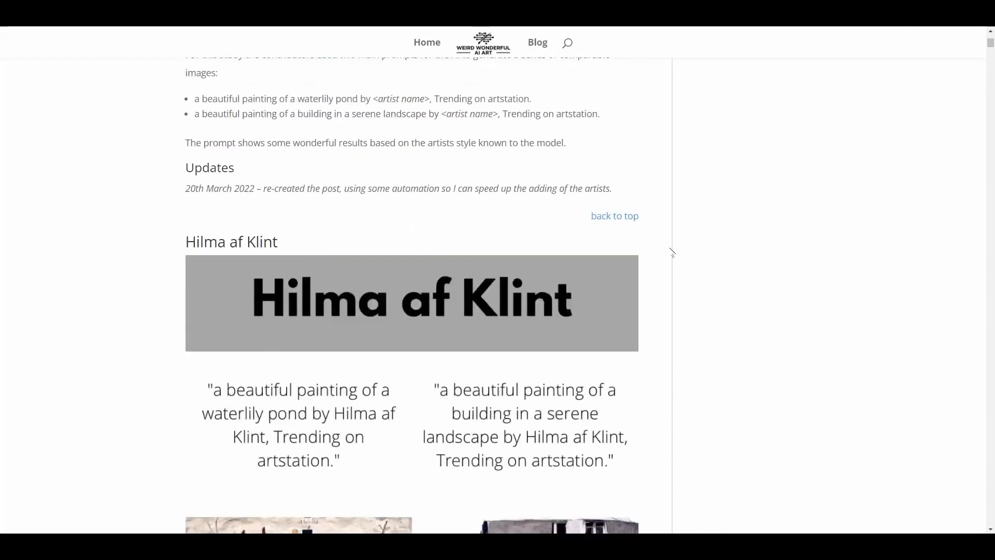
scroll(671, 252, up, 5)
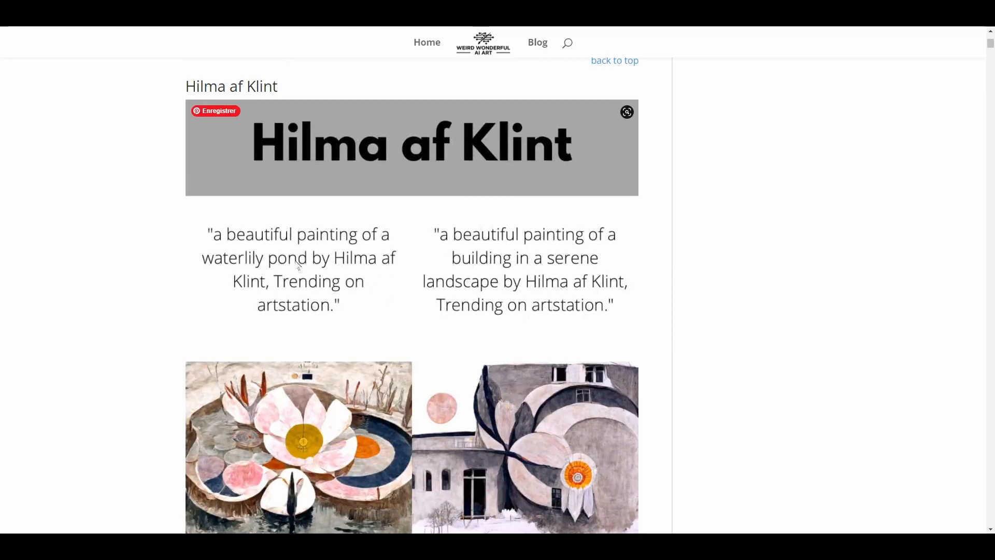
scroll(732, 262, down, 7)
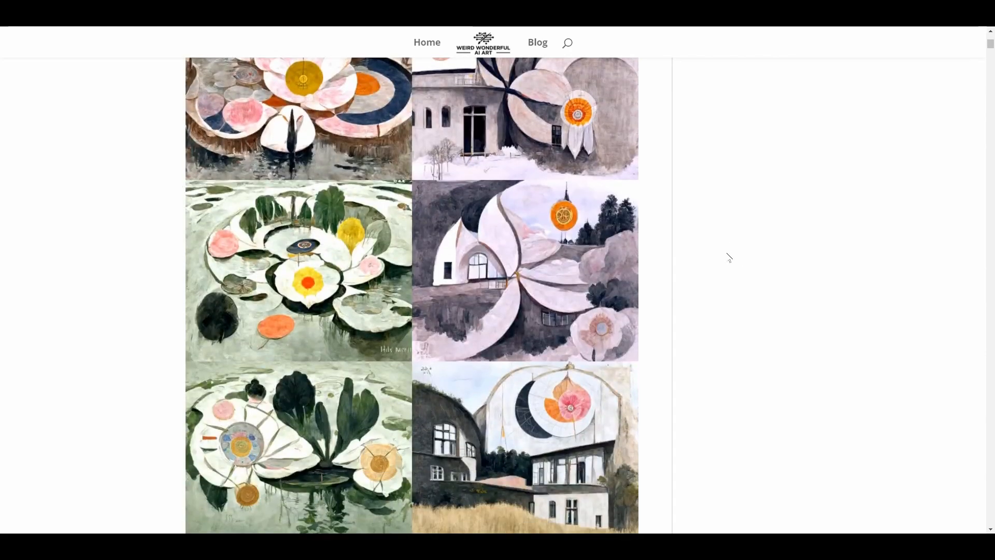
scroll(729, 258, down, 15)
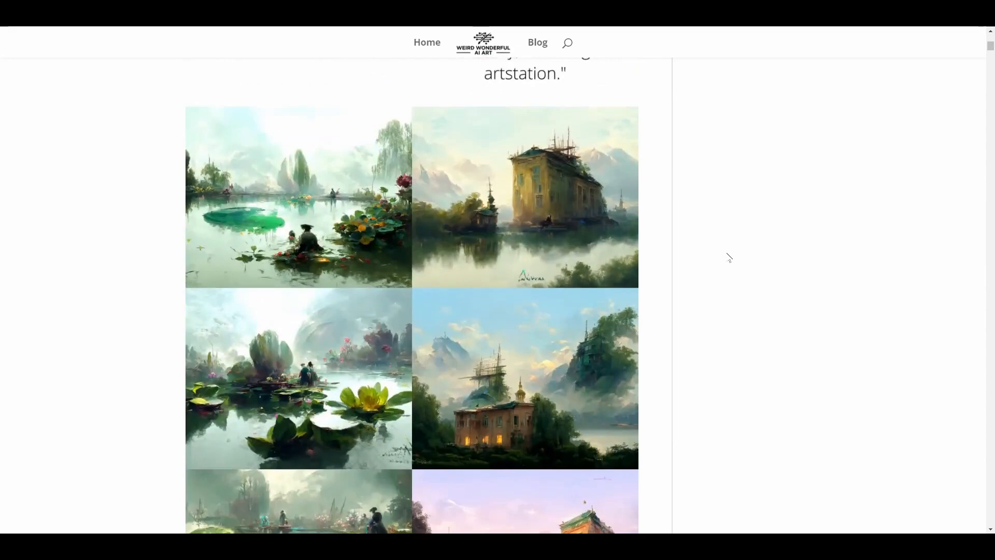
Browse the example prompts and images of artists such as Esao Andrews, Banksy, Jean-Michel Basquiat, Beeple and Zdzisław Beksiński, and skip further down the post.
scroll(729, 257, down, 17)
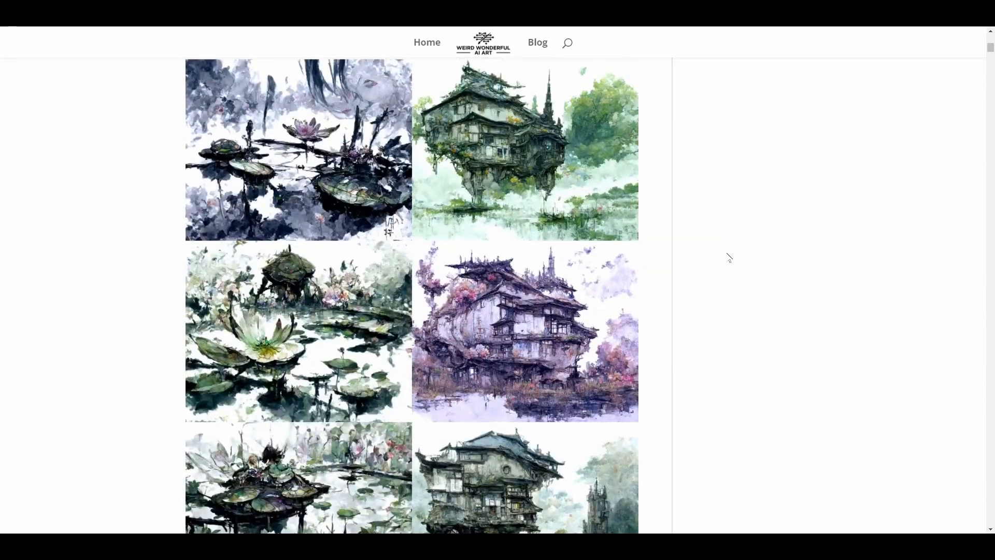
scroll(729, 257, down, 18)
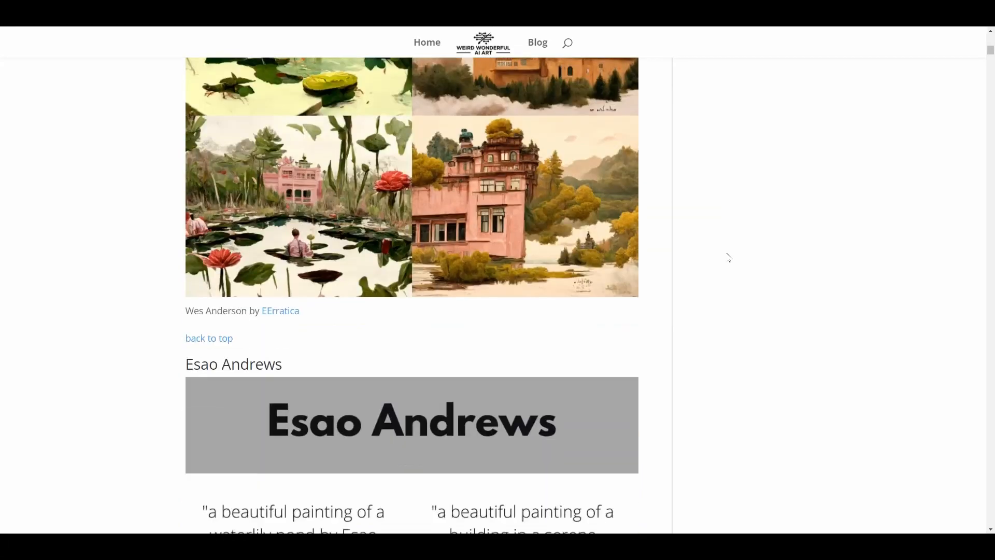
scroll(729, 258, down, 18)
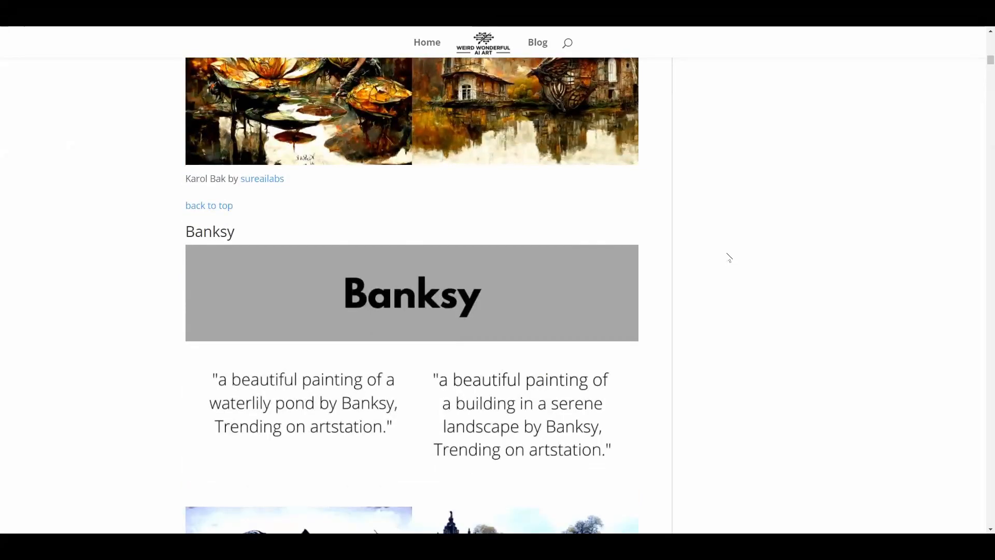
scroll(729, 257, down, 7)
scroll(729, 258, down, 11)
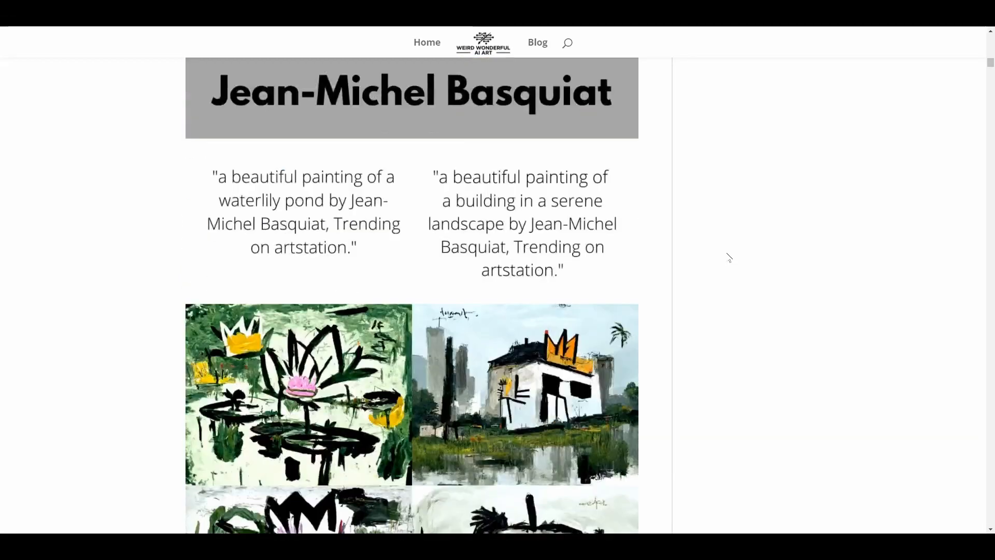
scroll(729, 258, down, 3)
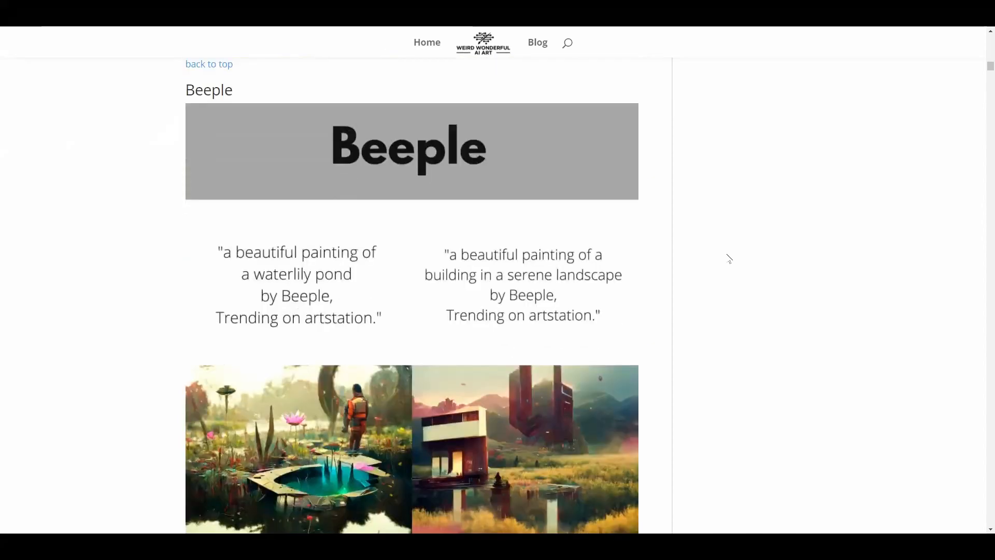
scroll(729, 257, down, 7)
scroll(729, 257, down, 20)
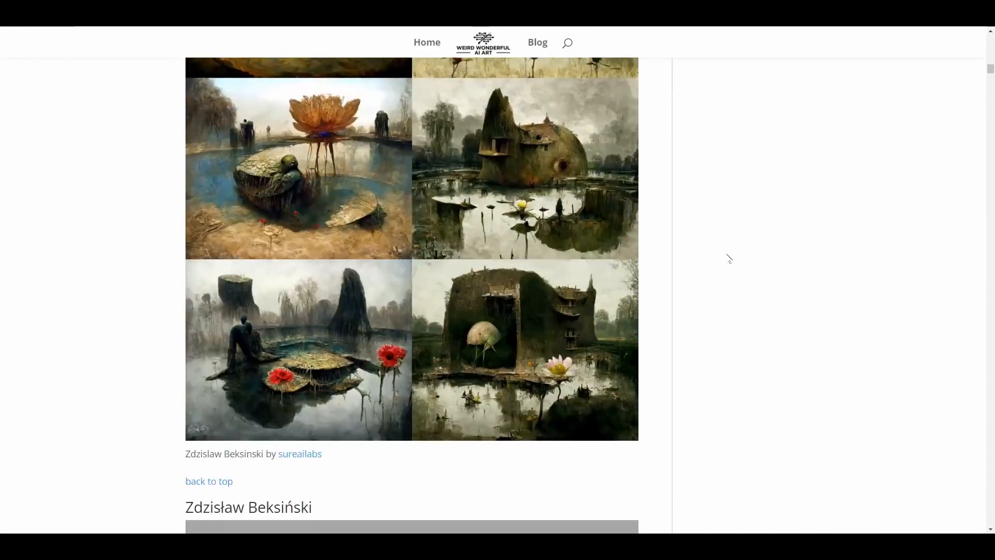
scroll(729, 258, up, 5)
scroll(729, 258, down, 4)
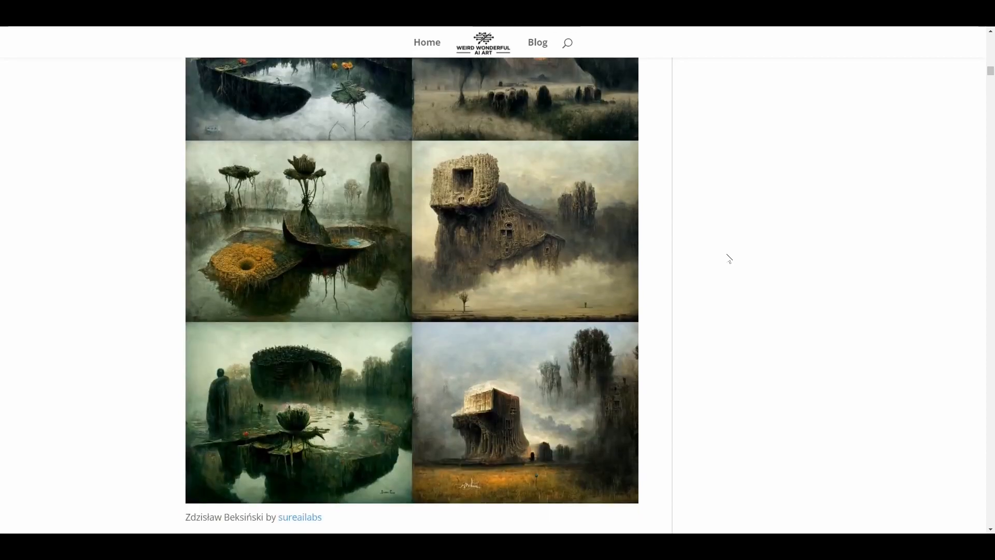
scroll(729, 258, down, 20)
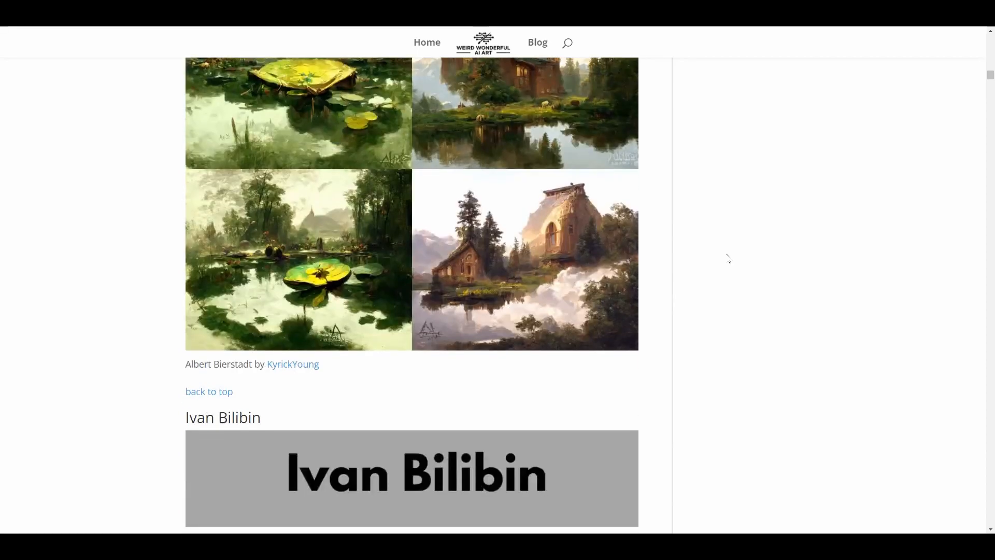
scroll(729, 258, down, 20)
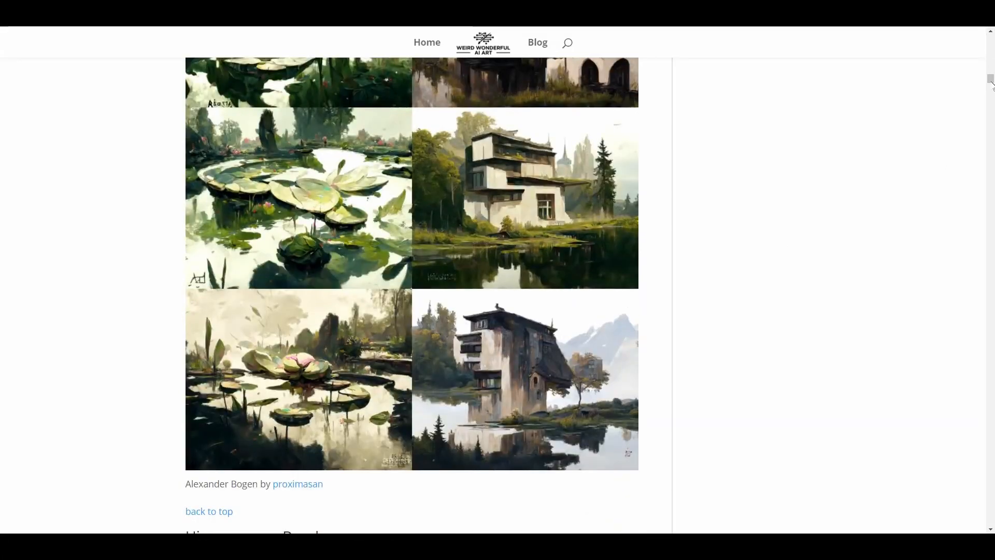
drag(990, 78, 977, 286)
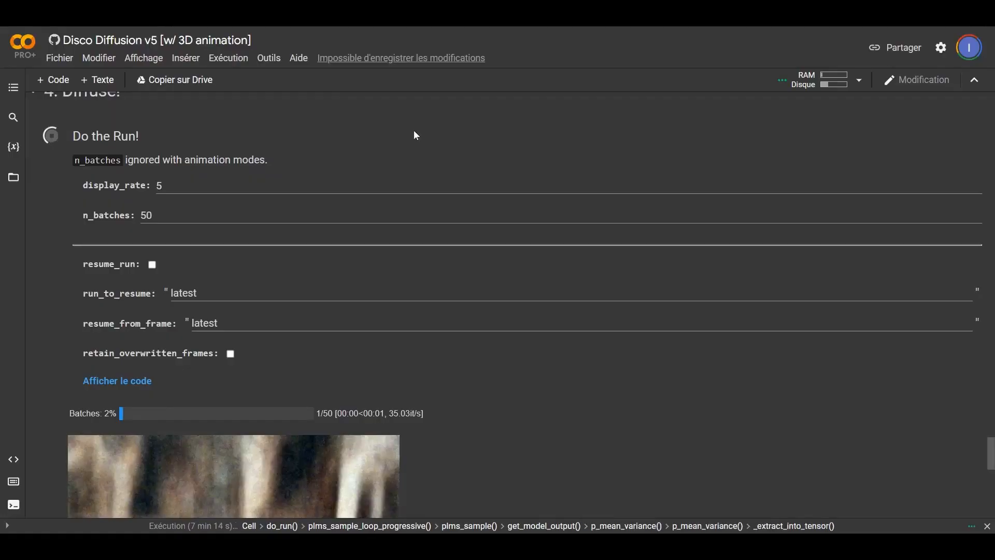
Switch to the Colab notebook, stop the running "Do the Run!" cell, and review its partial output and the text prompt.
scroll(415, 156, down, 6)
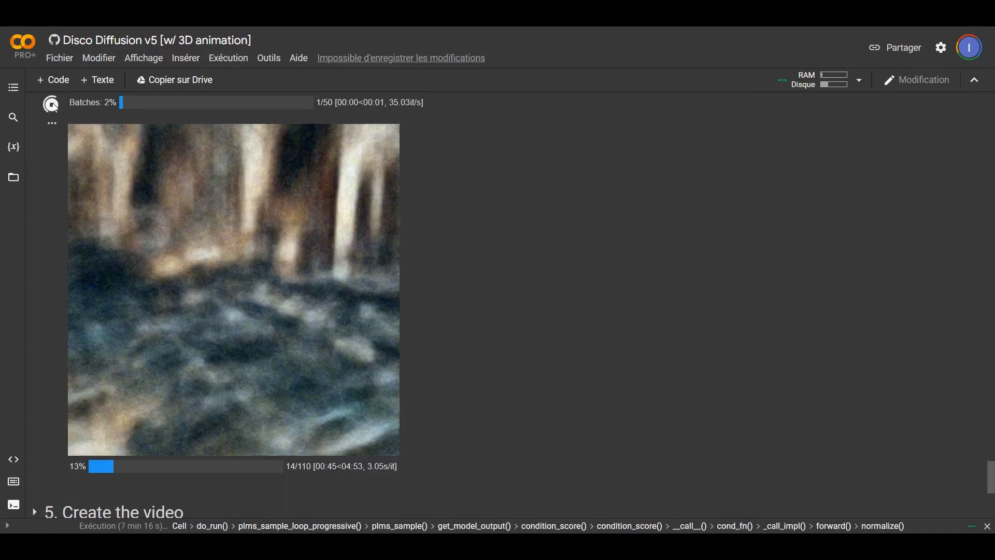
scroll(52, 106, up, 8)
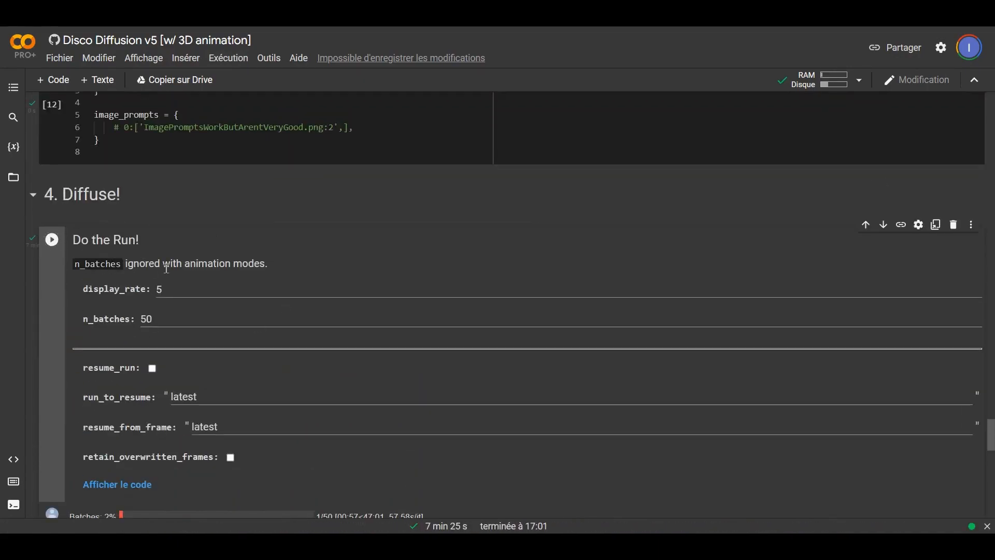
scroll(188, 275, down, 5)
scroll(188, 274, up, 4)
scroll(183, 273, up, 3)
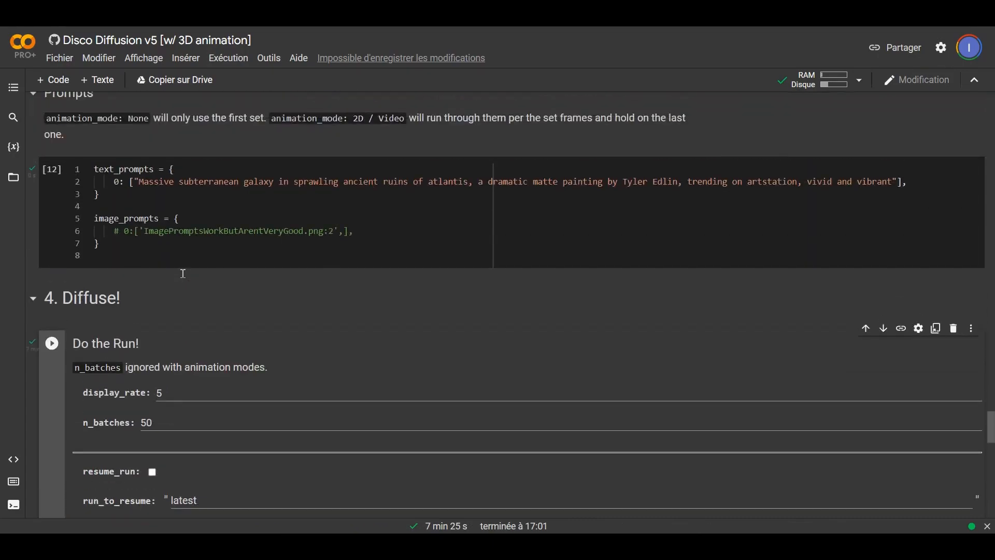
scroll(181, 273, down, 4)
scroll(182, 267, down, 6)
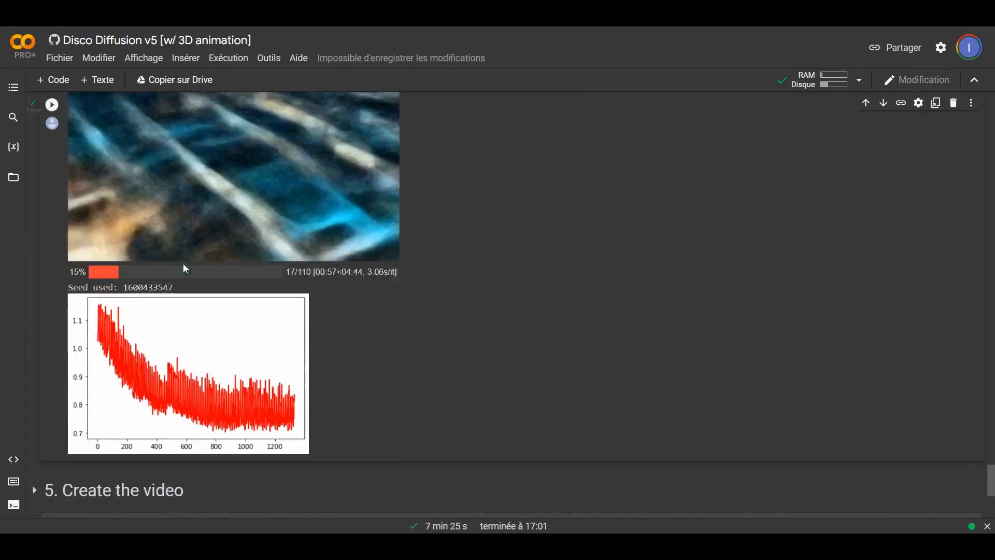
scroll(183, 267, up, 10)
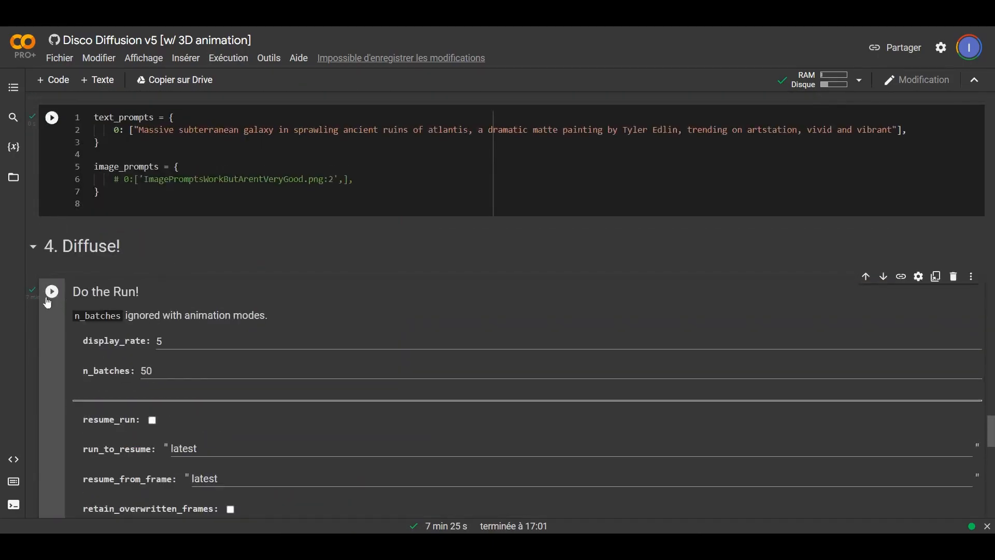
scroll(48, 304, up, 4)
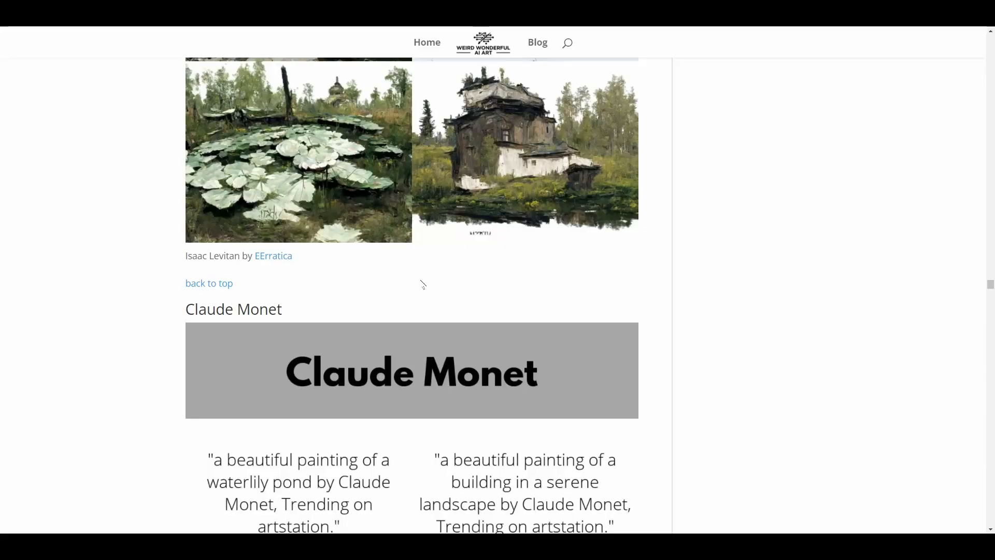
Switch to the artist studies post, find the Igor Morski section below Claude Monet, and copy the artist's name from its heading.
scroll(423, 284, down, 5)
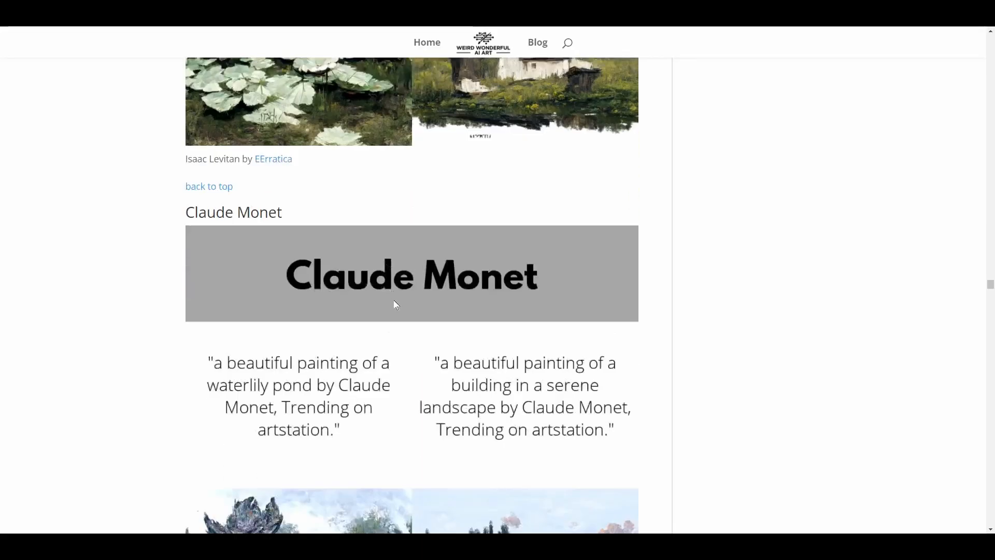
scroll(518, 267, down, 15)
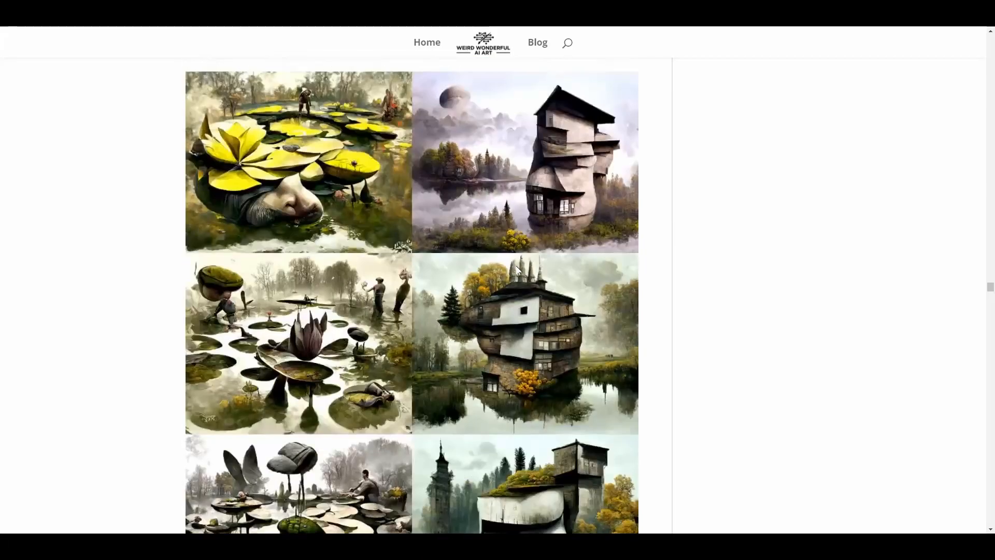
scroll(517, 268, up, 5)
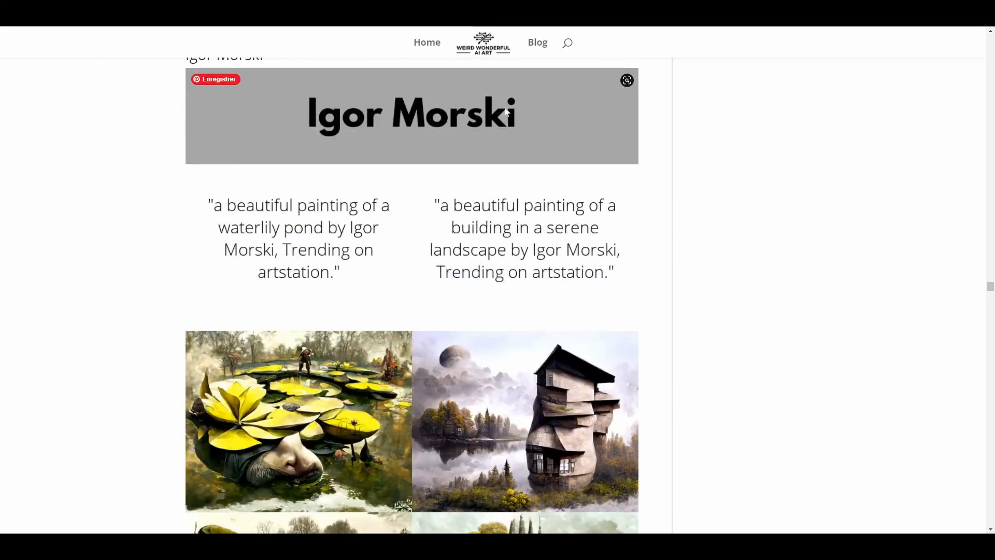
drag(318, 119, 342, 156)
scroll(342, 157, up, 4)
drag(265, 267, 186, 264)
key(ctrl+c)
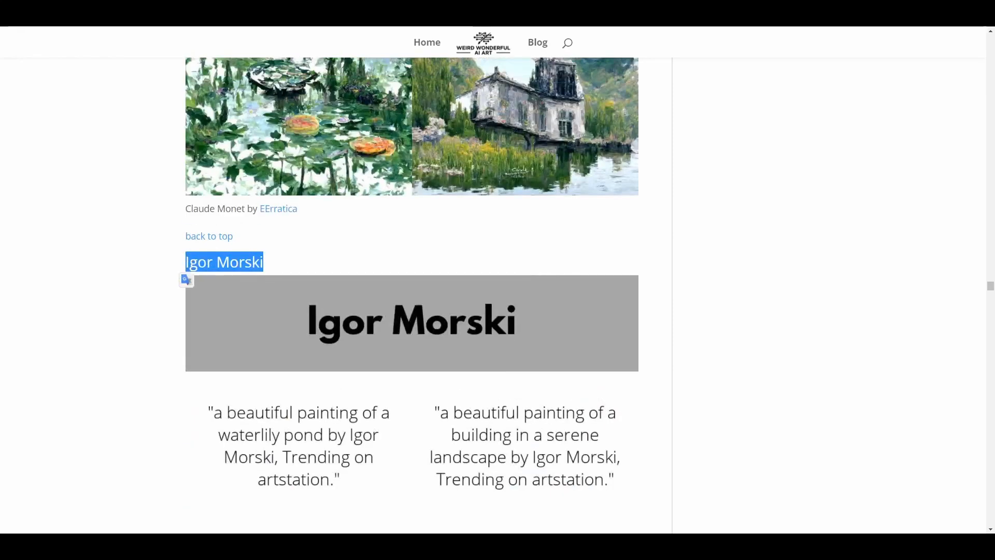
Return to the Colab notebook, replace the artist name in the text prompt with "Igor Morski", and run the Prompts cell.
key(ctrl+Tab)
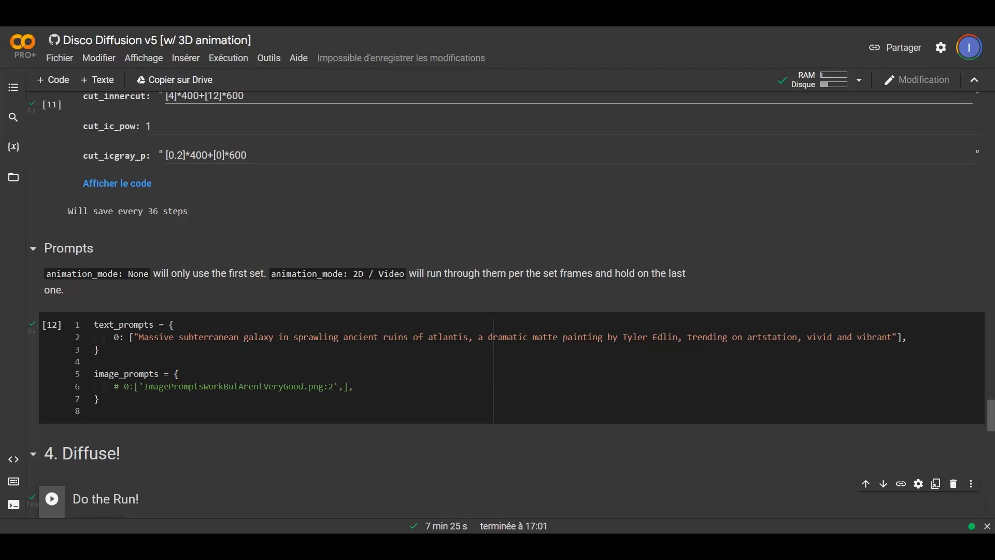
click(648, 338)
drag(623, 337, 658, 338)
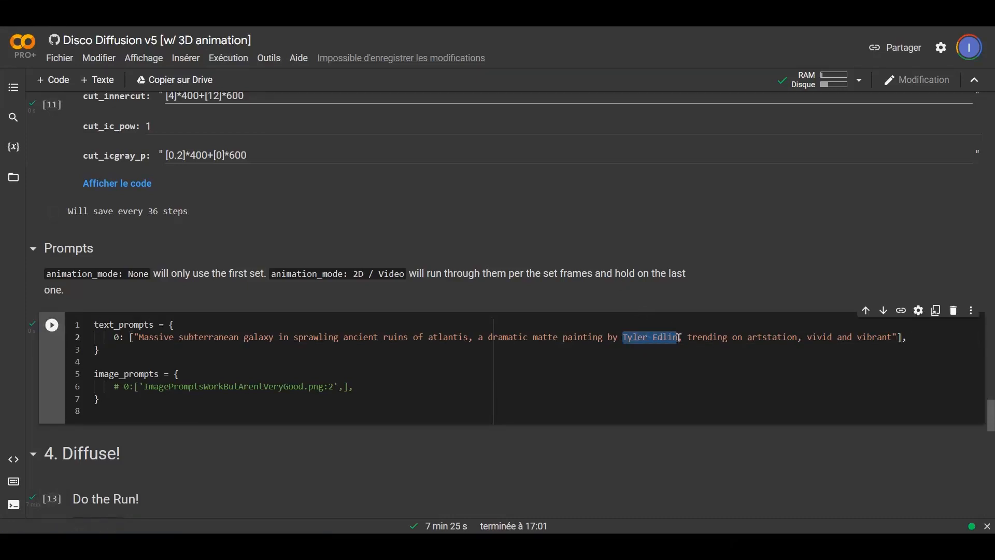
key(ctrl+v)
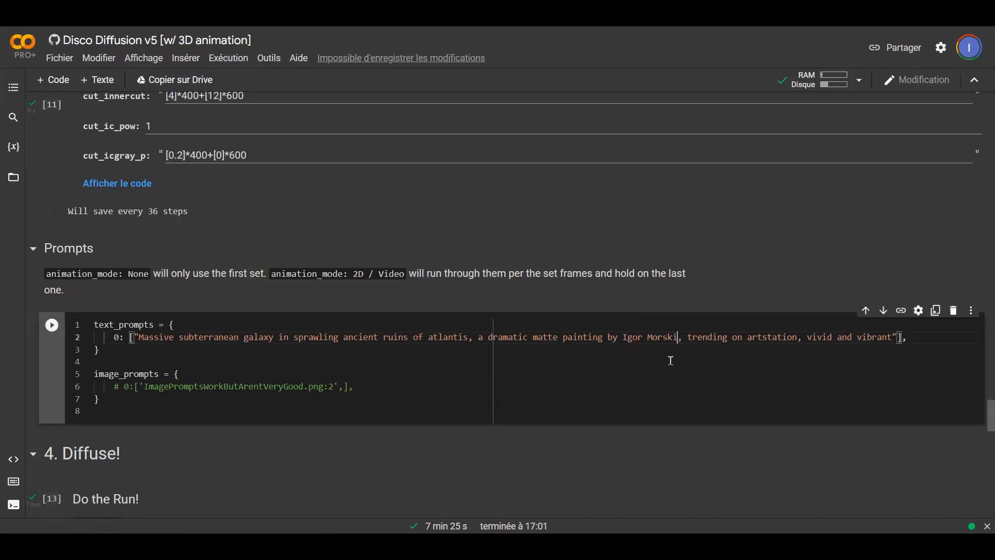
click(51, 327)
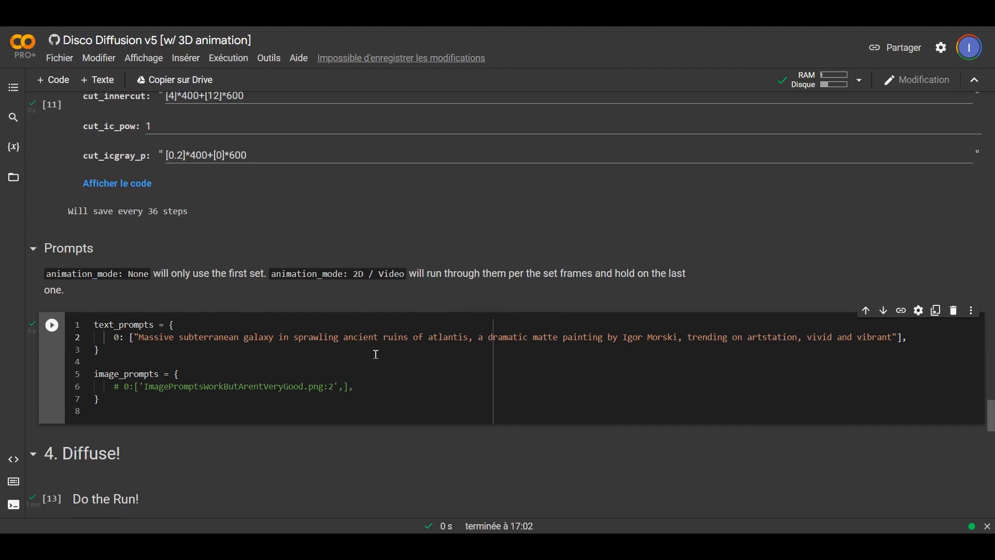
Check the image settings and rerun the Basic Settings cell.
scroll(321, 334, up, 20)
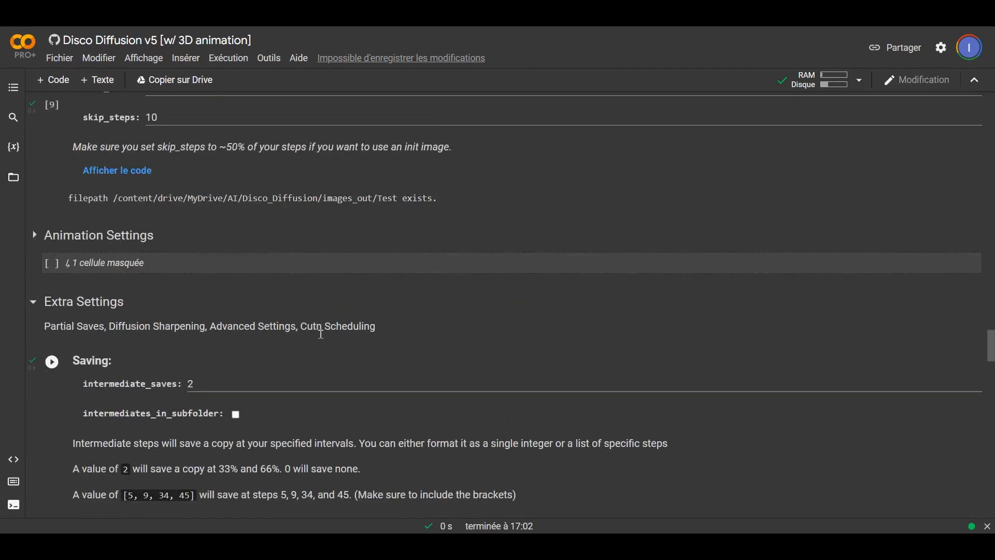
scroll(322, 334, up, 5)
scroll(320, 332, down, 4)
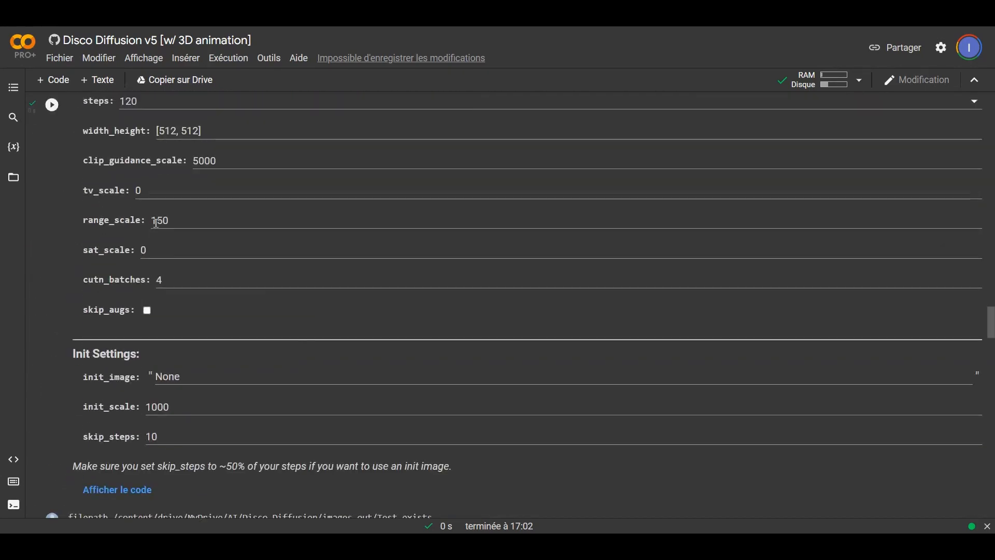
scroll(319, 333, up, 3)
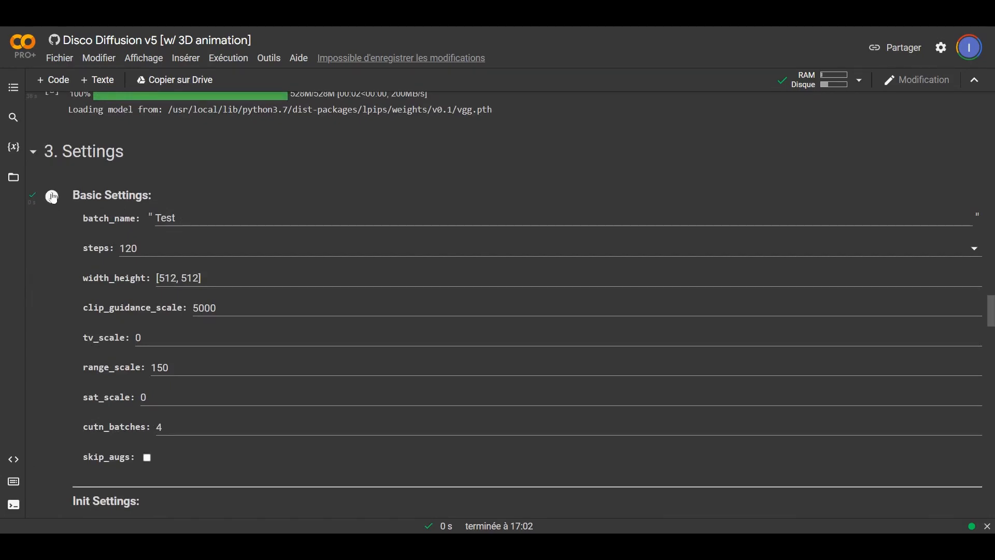
click(52, 197)
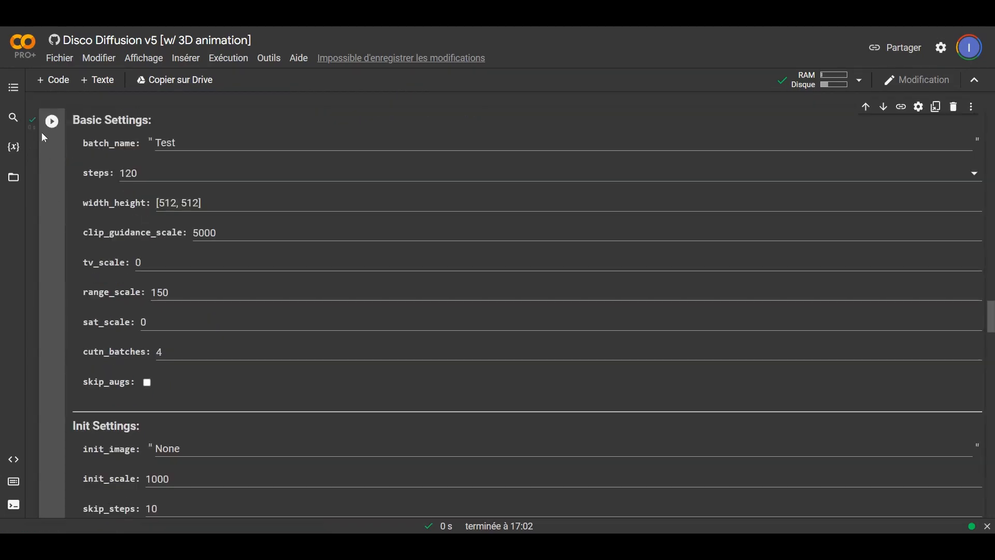
Start the "Do the Run!" cell under "4. Diffuse!" to generate images from the Igor Morski prompt.
scroll(202, 252, down, 10)
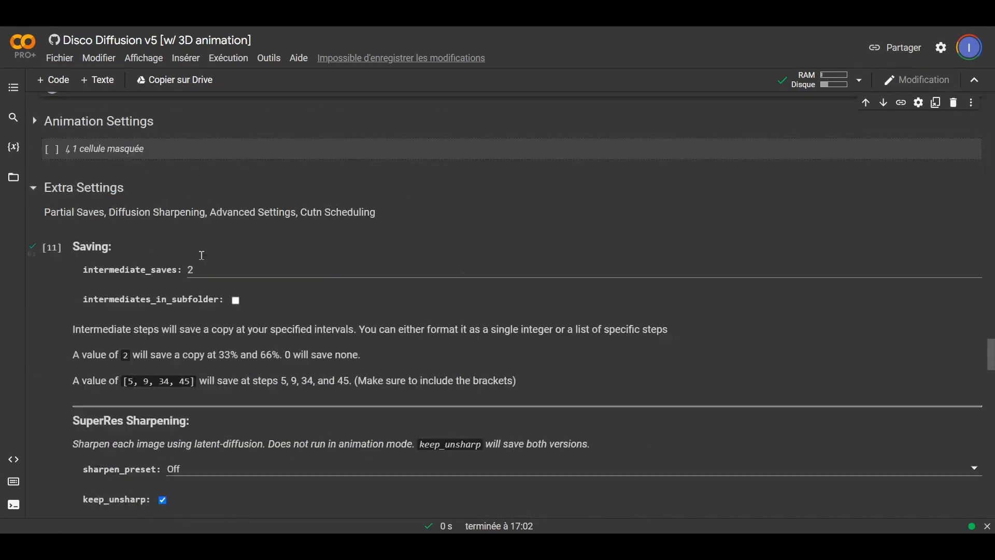
scroll(219, 223, down, 10)
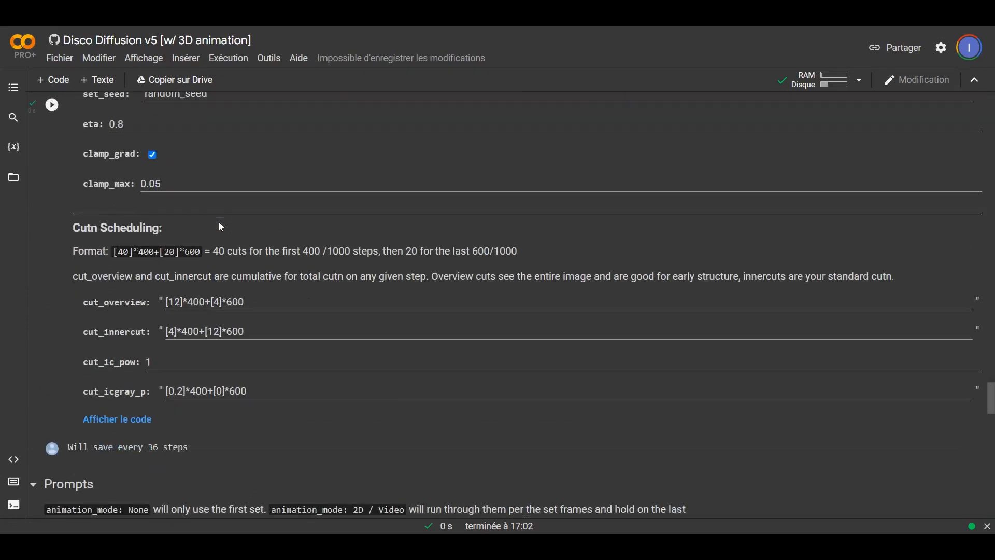
scroll(220, 227, down, 9)
scroll(221, 227, up, 2)
scroll(155, 217, down, 4)
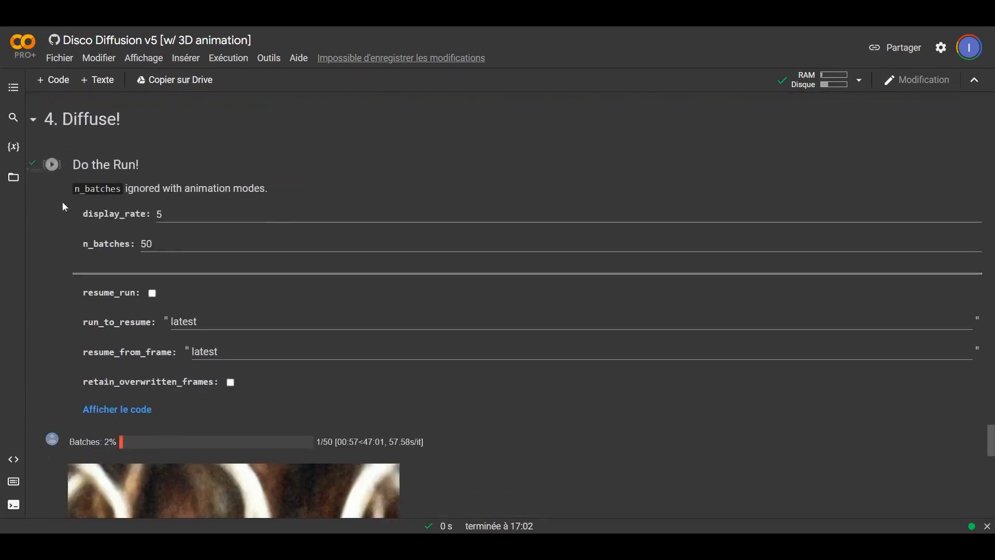
click(52, 164)
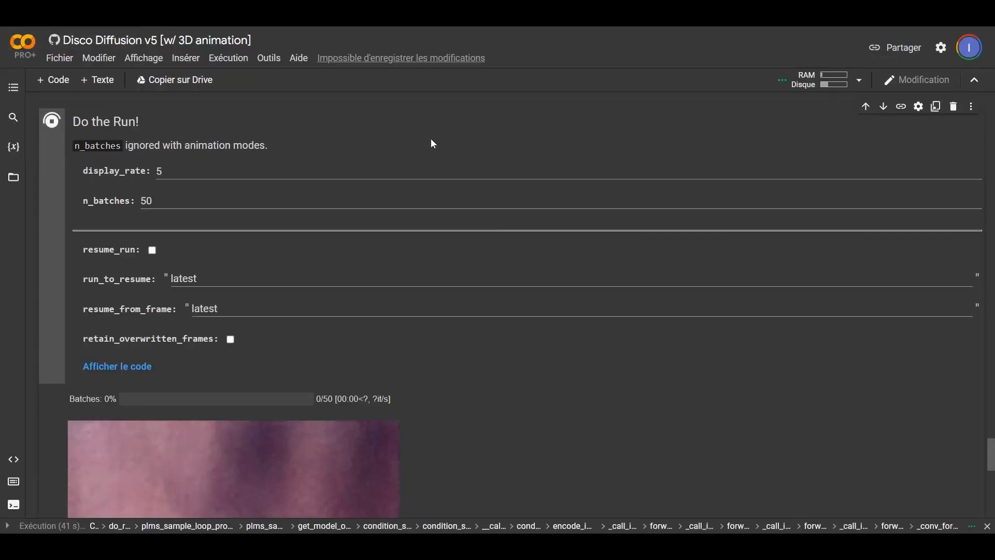
Look over the notebook settings during the run and compare the generated image with the Igor Morski text prompt.
scroll(456, 171, down, 5)
scroll(459, 182, up, 15)
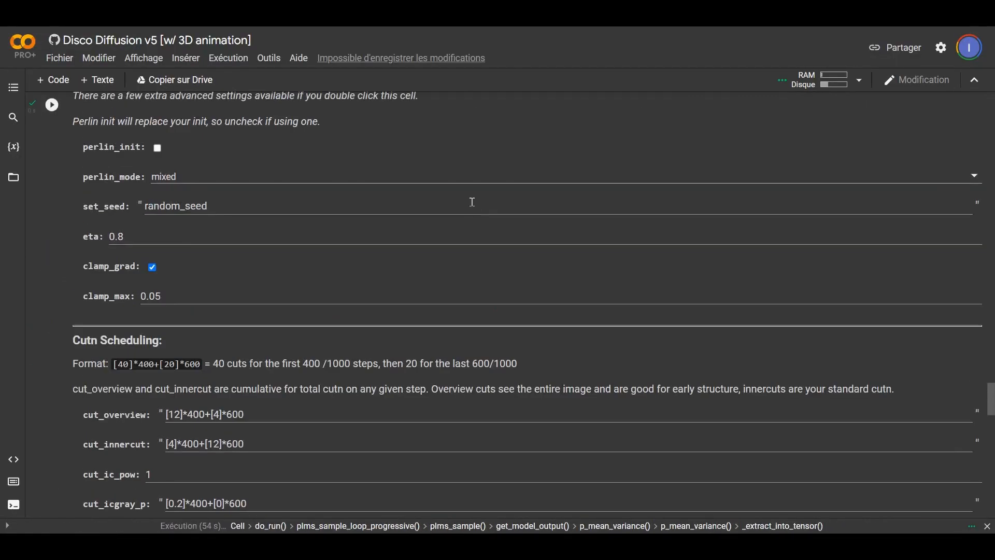
scroll(473, 206, up, 10)
scroll(473, 207, up, 5)
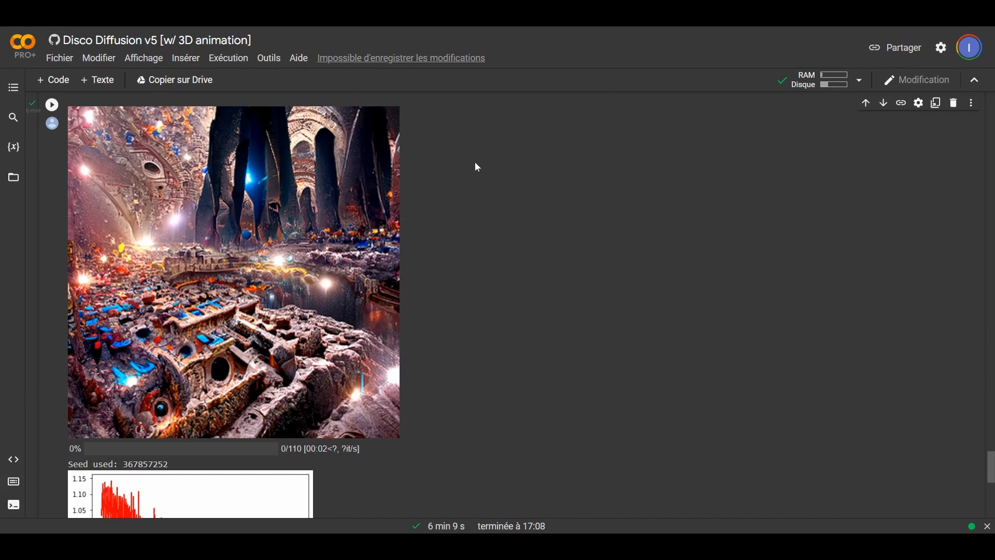
scroll(493, 178, up, 8)
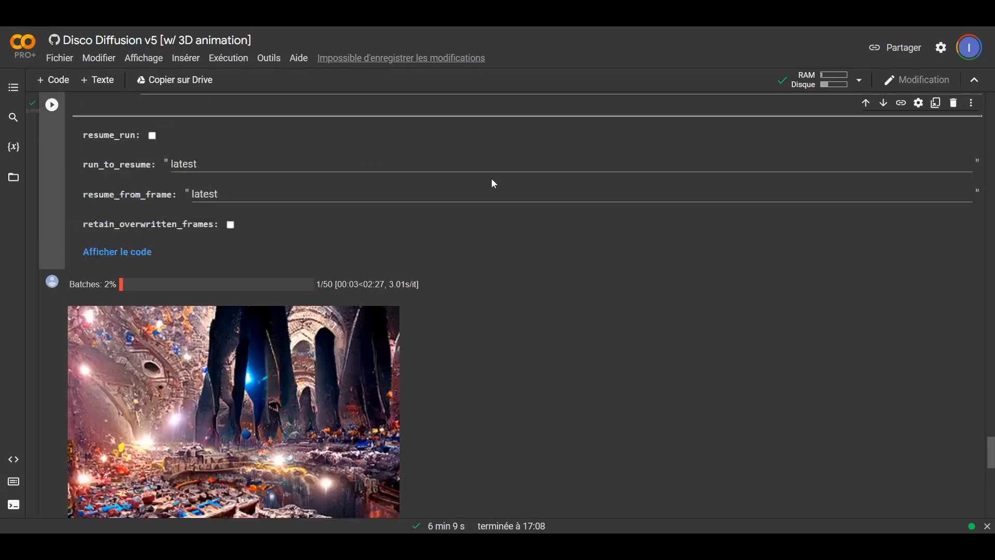
scroll(498, 182, up, 2)
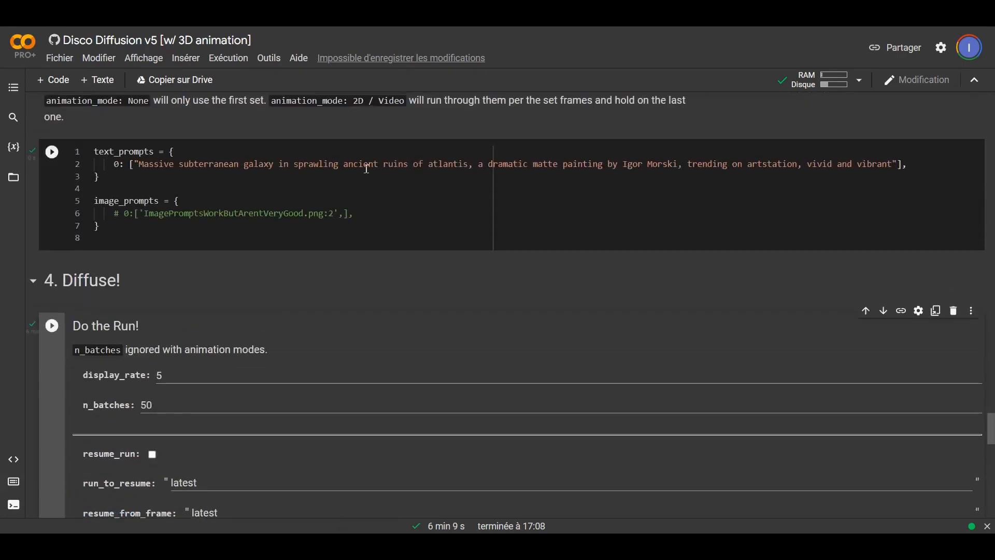